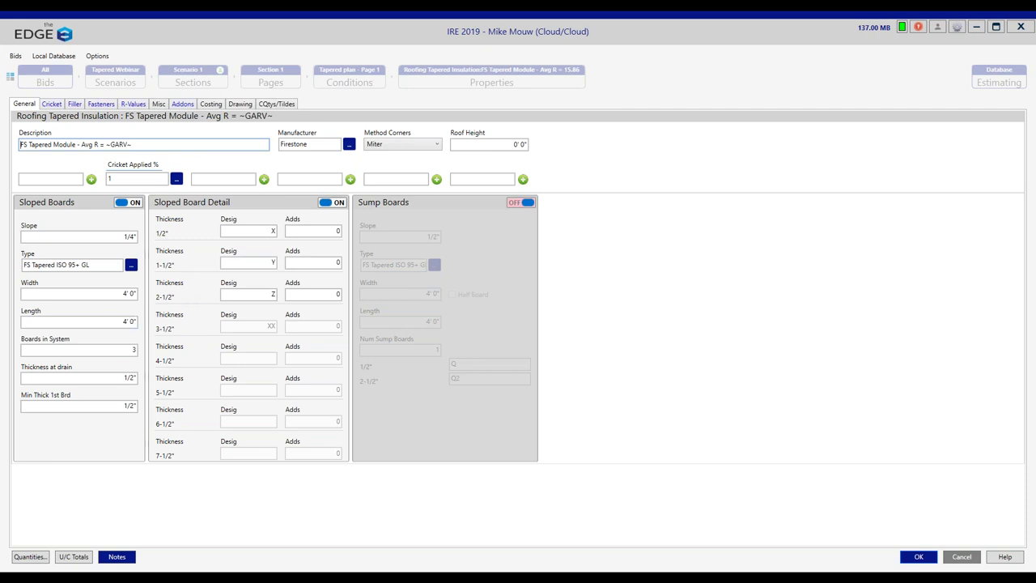
Step: Set the sloped boards' thickness at drain to 6" and try to accept the condition's properties
{"action": "left_click", "coordinate": [107, 378]}
{"action": "type", "text": "6"}
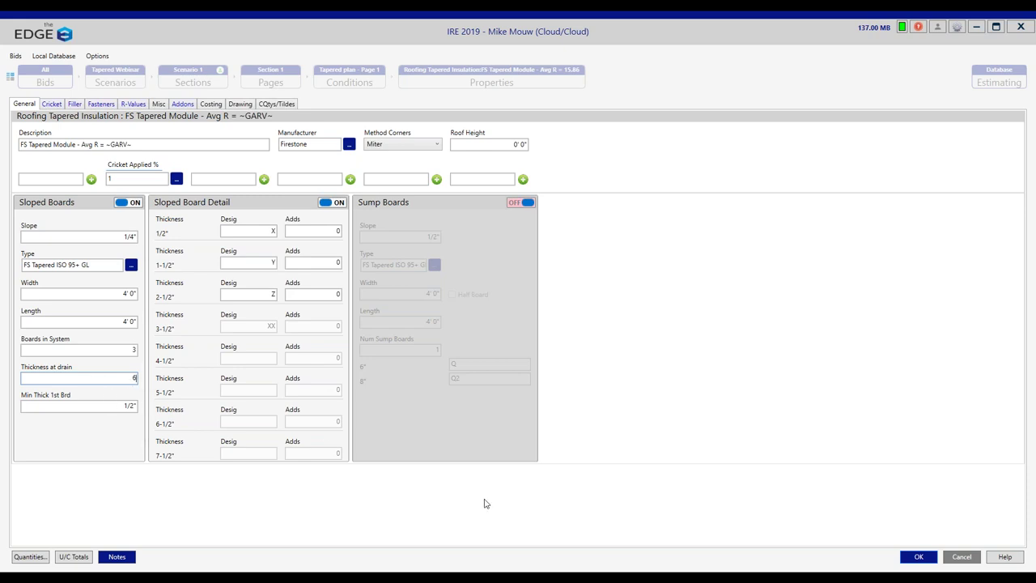
{"action": "left_click", "coordinate": [915, 555]}
{"action": "mouse_move", "coordinate": [890, 559]}
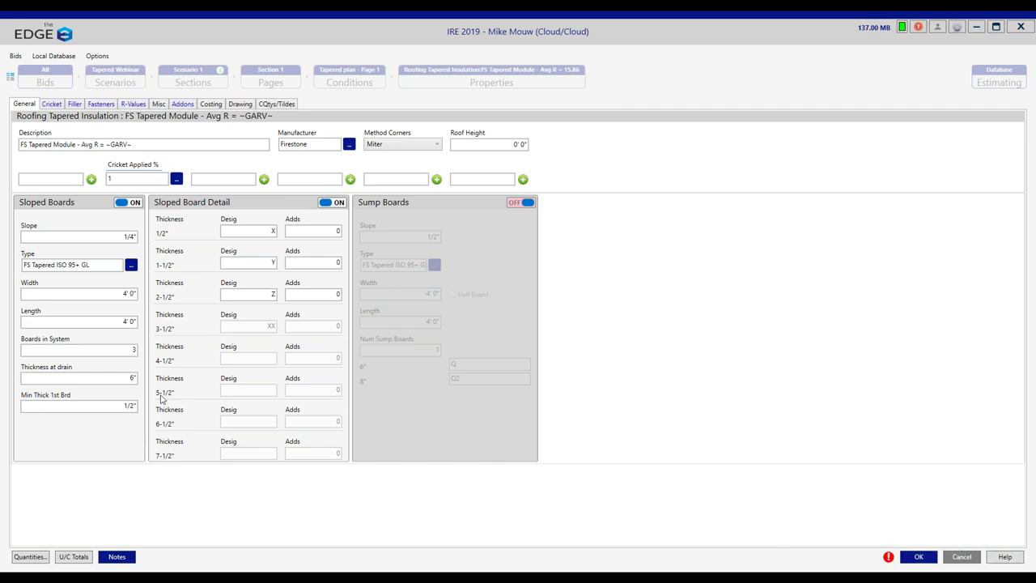
Step: Try a 2.5" thickness at drain for the sloped boards and return it to 0.5"
{"action": "left_click", "coordinate": [116, 378]}
{"action": "key", "text": "BackSpace"}
{"action": "type", "text": ".5"}
{"action": "left_click_drag", "start_coordinate": [122, 379], "coordinate": [147, 376]}
{"action": "type", "text": "2.5"}
{"action": "key", "text": "Tab"}
{"action": "left_click", "coordinate": [115, 378]}
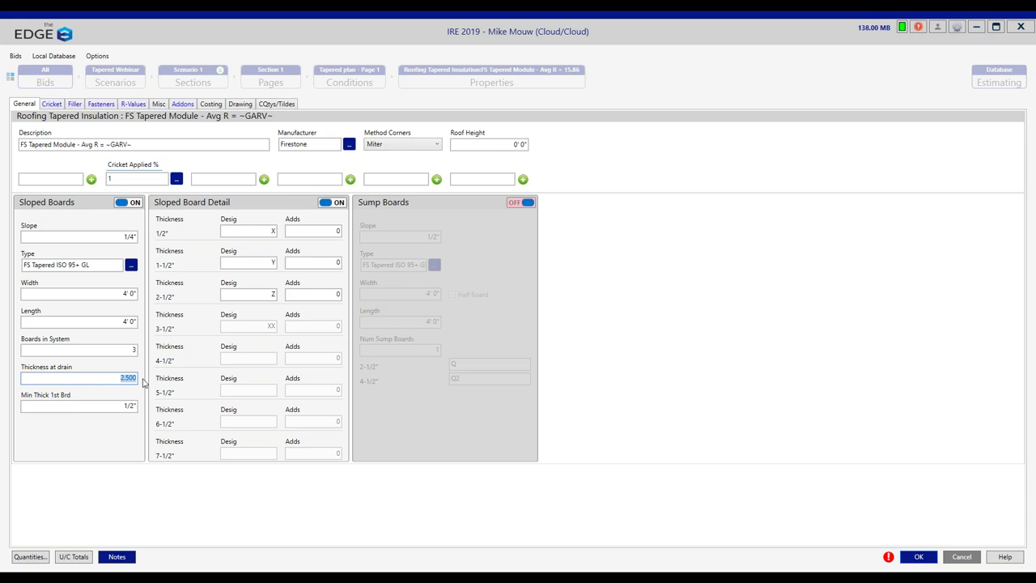
{"action": "type", "text": ".5"}
Step: Try a 2" Base filler board, and reset its thickness to 0 and turn it off
{"action": "left_click", "coordinate": [74, 105]}
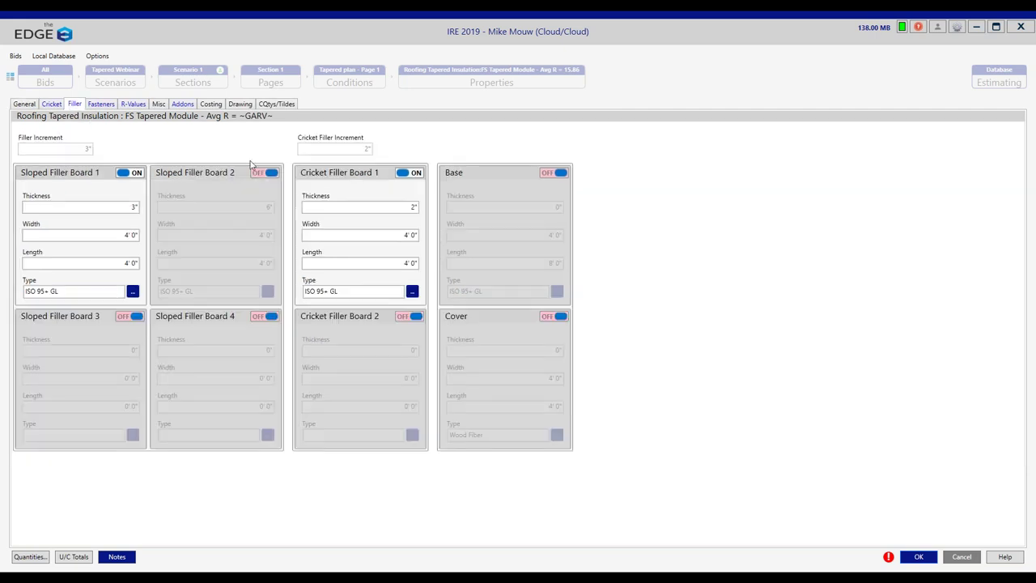
{"action": "left_click", "coordinate": [555, 175]}
{"action": "left_click", "coordinate": [552, 207]}
{"action": "type", "text": "2"}
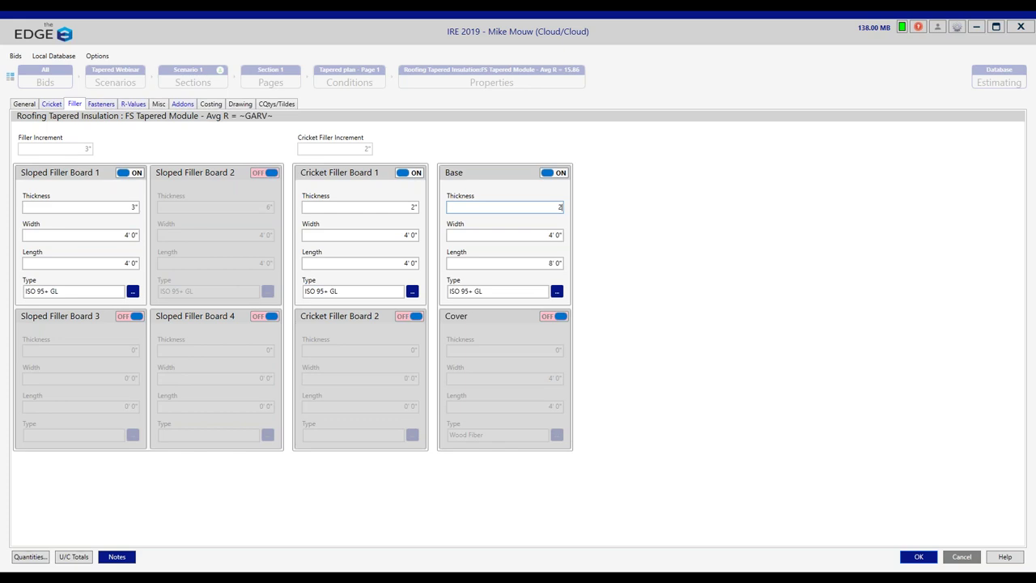
{"action": "double_click", "coordinate": [556, 207]}
{"action": "type", "text": "0"}
{"action": "left_click", "coordinate": [562, 173]}
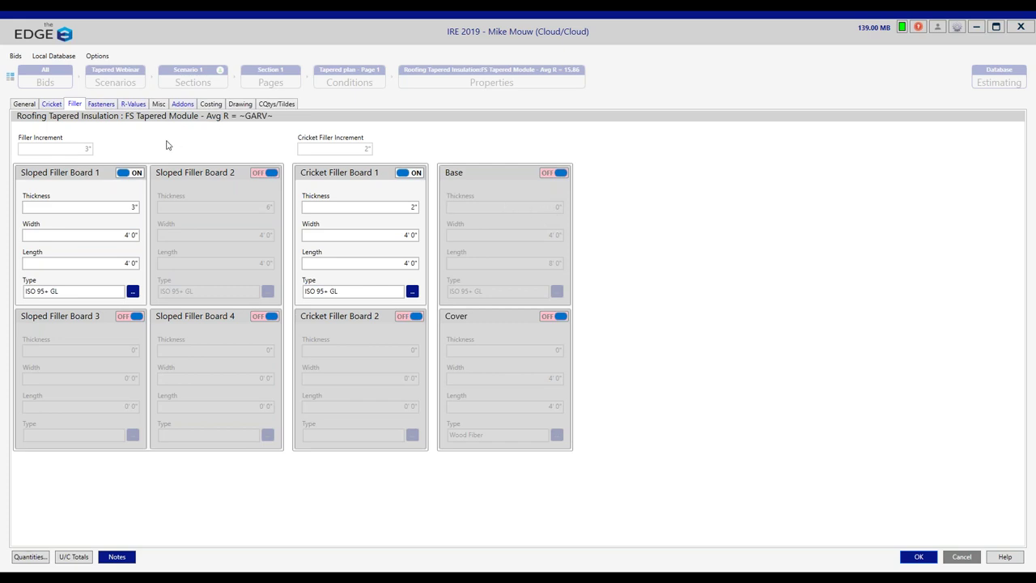
{"action": "left_click", "coordinate": [25, 105]}
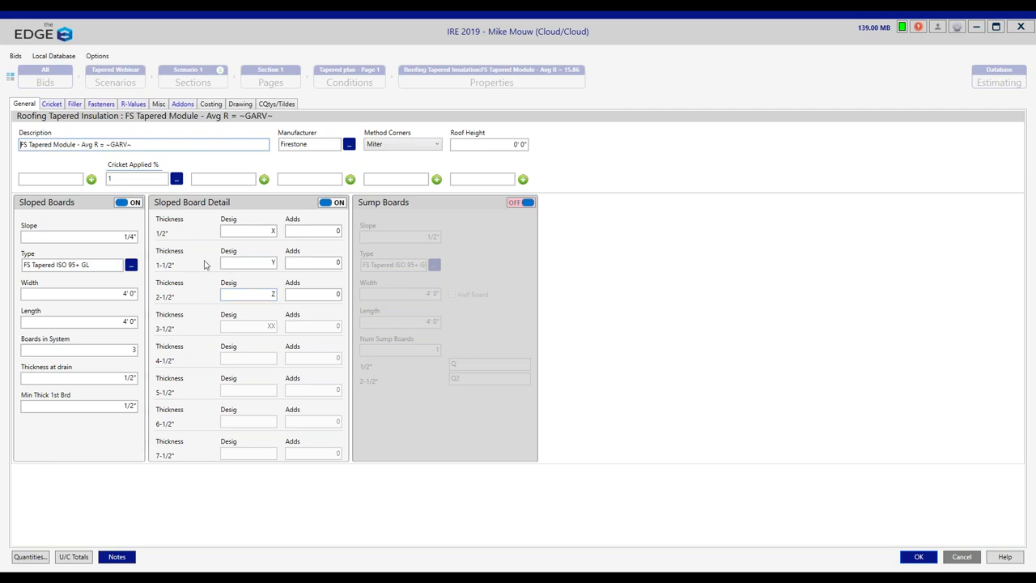
Step: Turn on the Base filler board and set its thickness to 3.5"
{"action": "left_click", "coordinate": [74, 105]}
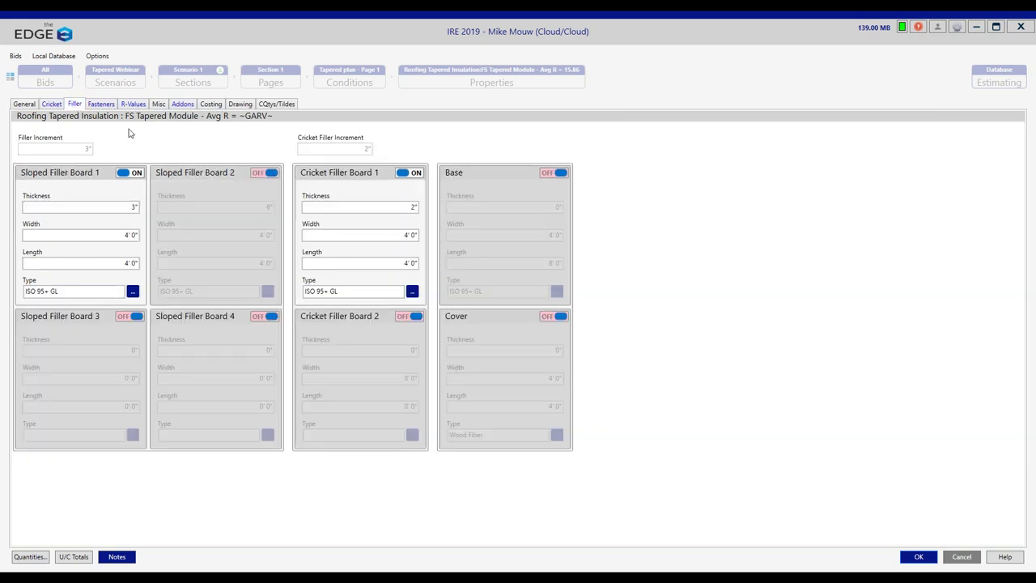
{"action": "left_click", "coordinate": [550, 177]}
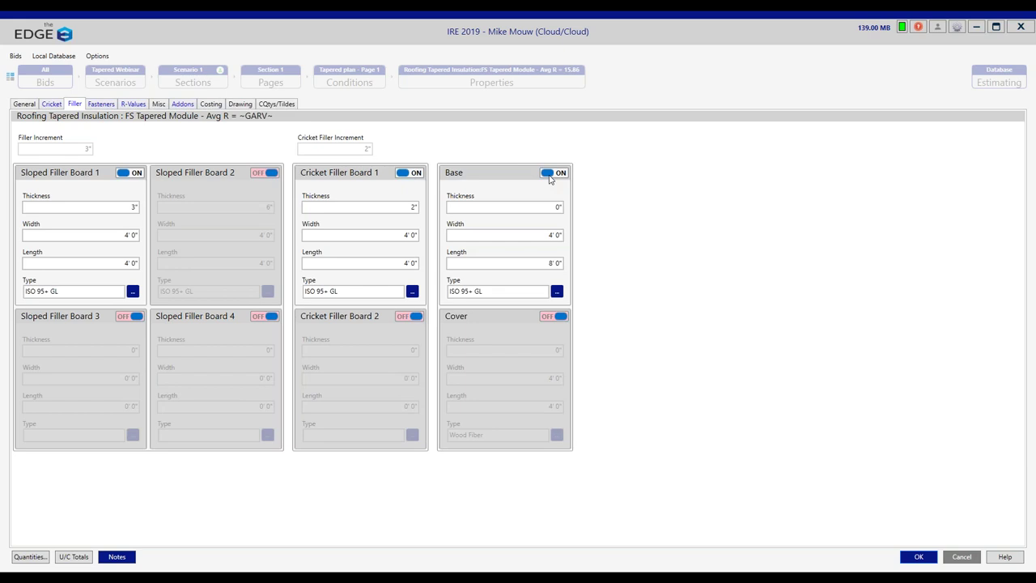
{"action": "left_click", "coordinate": [542, 207]}
{"action": "type", "text": "3.5"}
Step: Set the sloped boards' thickness at drain to 2.5"
{"action": "left_click", "coordinate": [25, 106]}
{"action": "left_click", "coordinate": [108, 381]}
{"action": "type", "text": "2.5"}
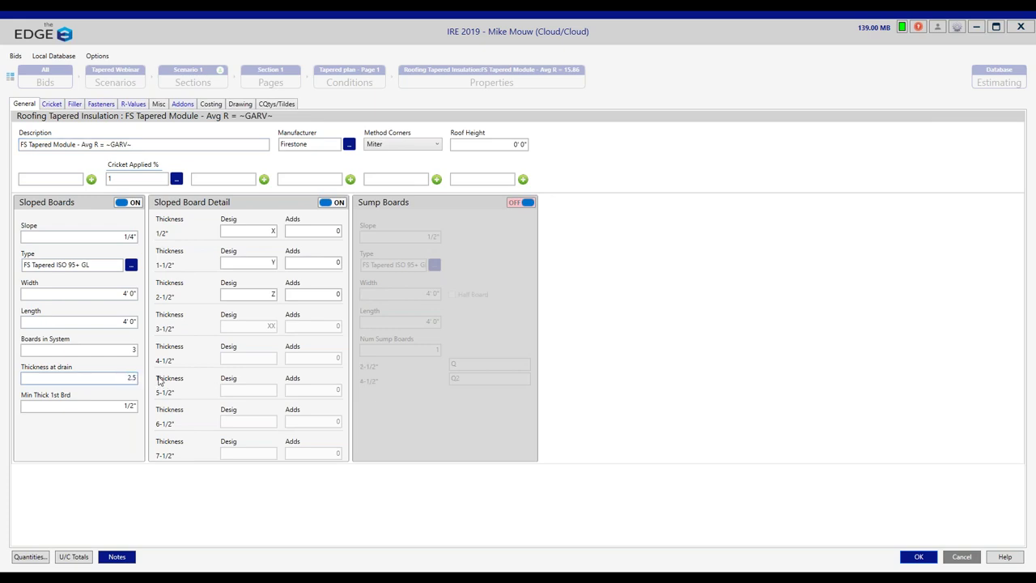
{"action": "left_click", "coordinate": [256, 294]}
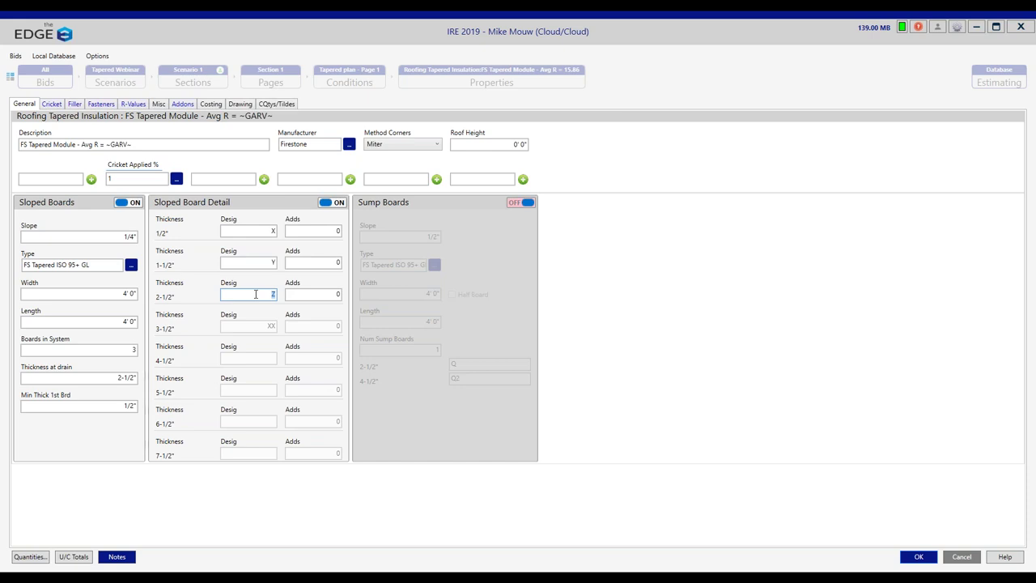
Step: Turn off the Base filler board in the filler settings
{"action": "left_click", "coordinate": [74, 104]}
{"action": "left_click", "coordinate": [558, 208]}
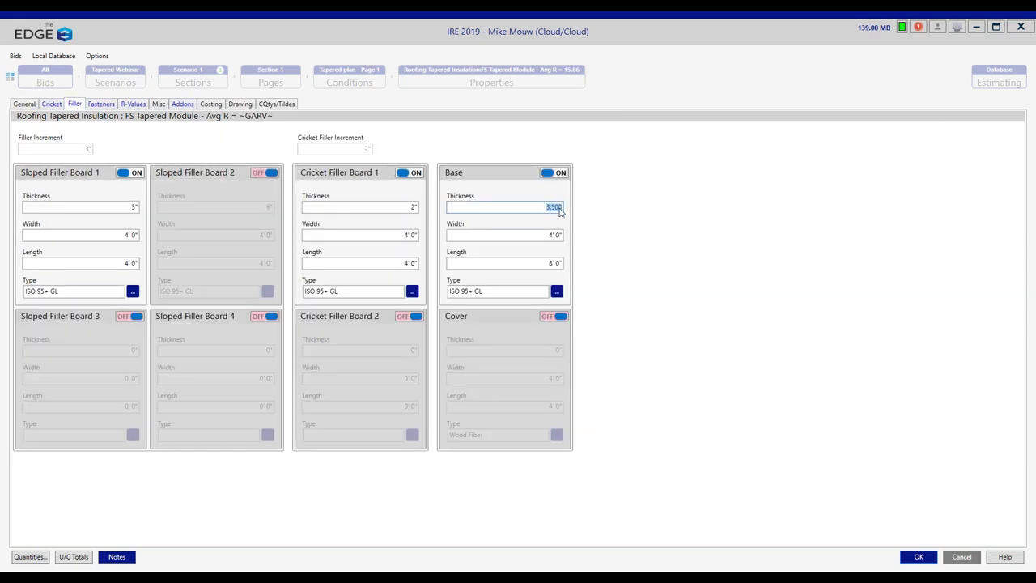
{"action": "left_click", "coordinate": [559, 173]}
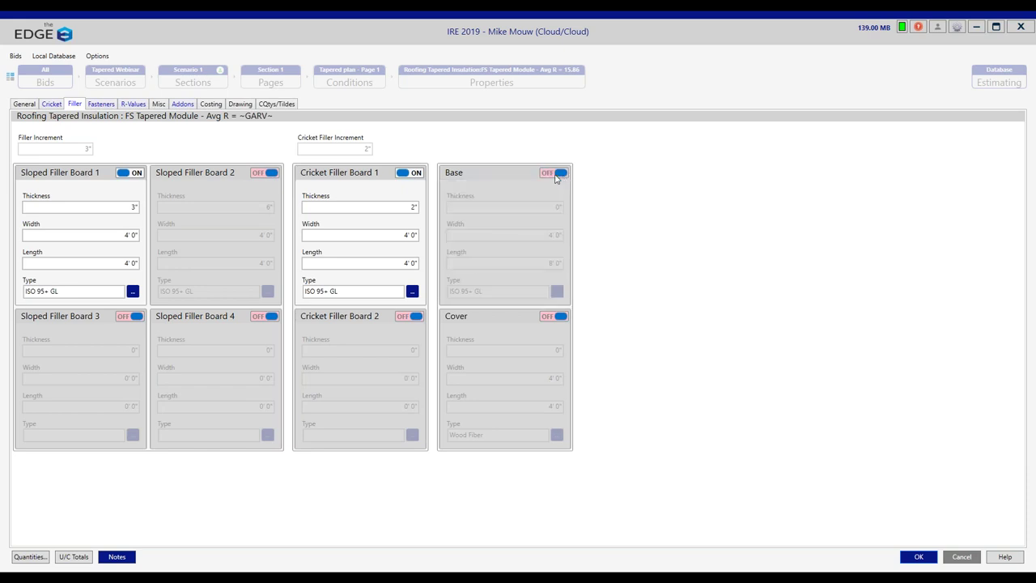
Step: Turn on the Sump Boards in the tapered insulation's general properties
{"action": "left_click", "coordinate": [23, 103]}
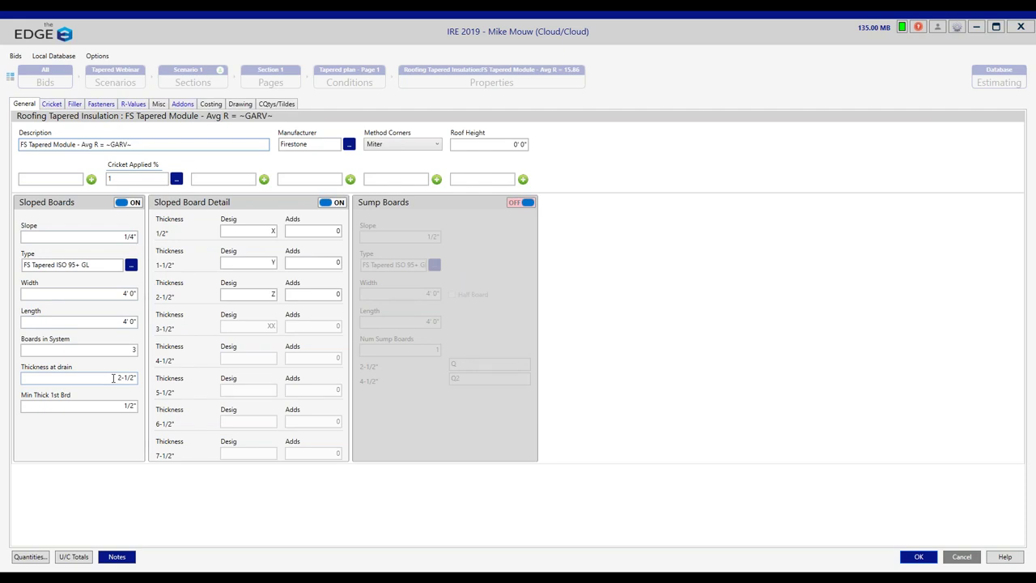
{"action": "left_click", "coordinate": [524, 204]}
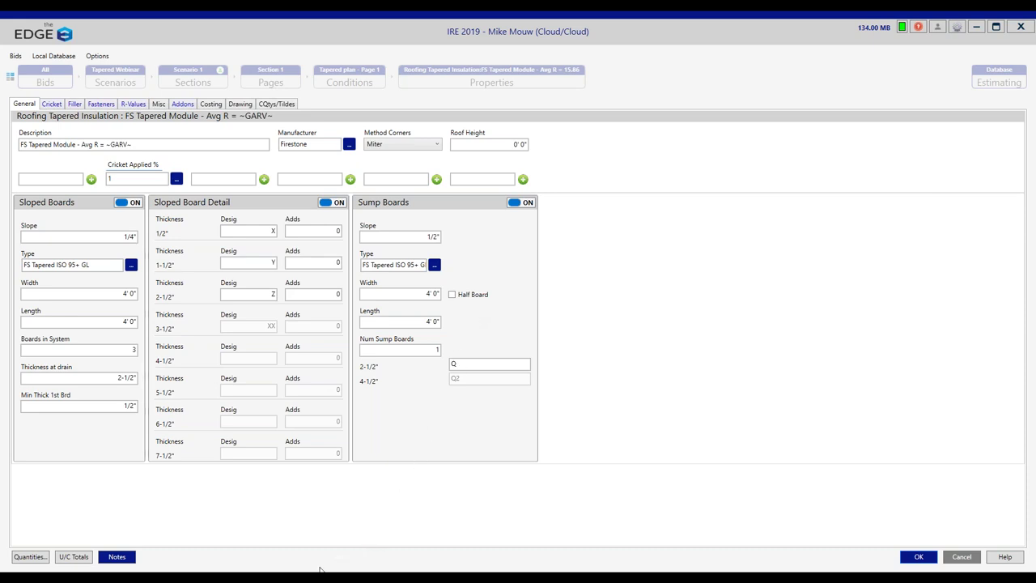
Step: Switch to Photos to examine the Sumps.PNG diagram of 4' x 4' and 8' x 8' sumps, and minimize it
{"action": "mouse_move", "coordinate": [320, 569]}
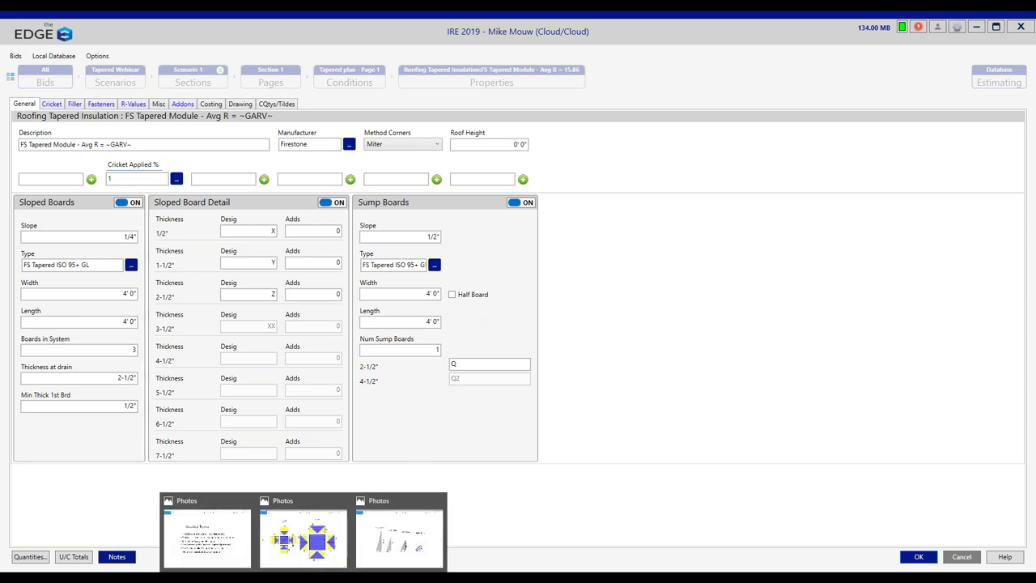
{"action": "left_click", "coordinate": [303, 543]}
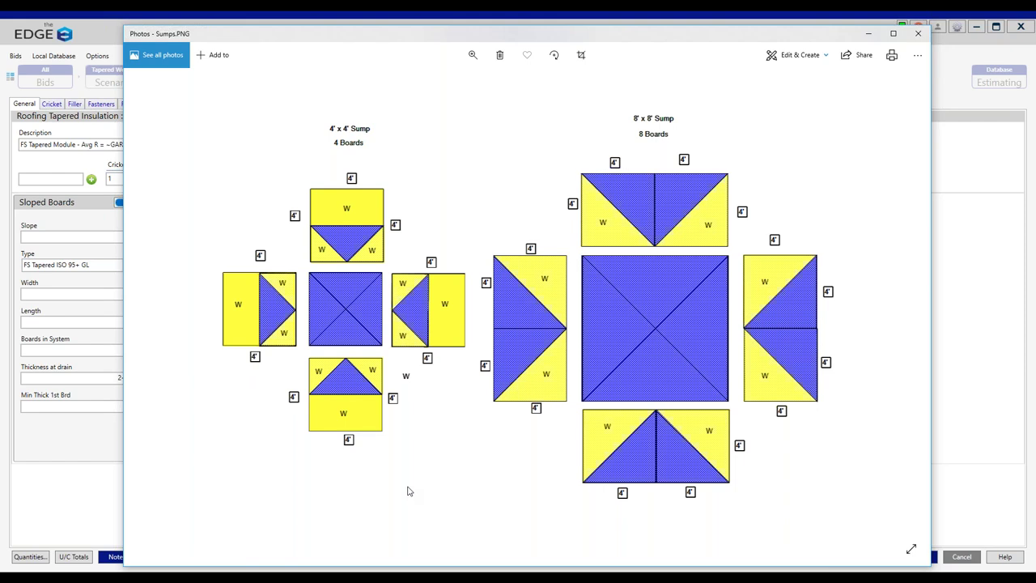
{"action": "left_click", "coordinate": [869, 34]}
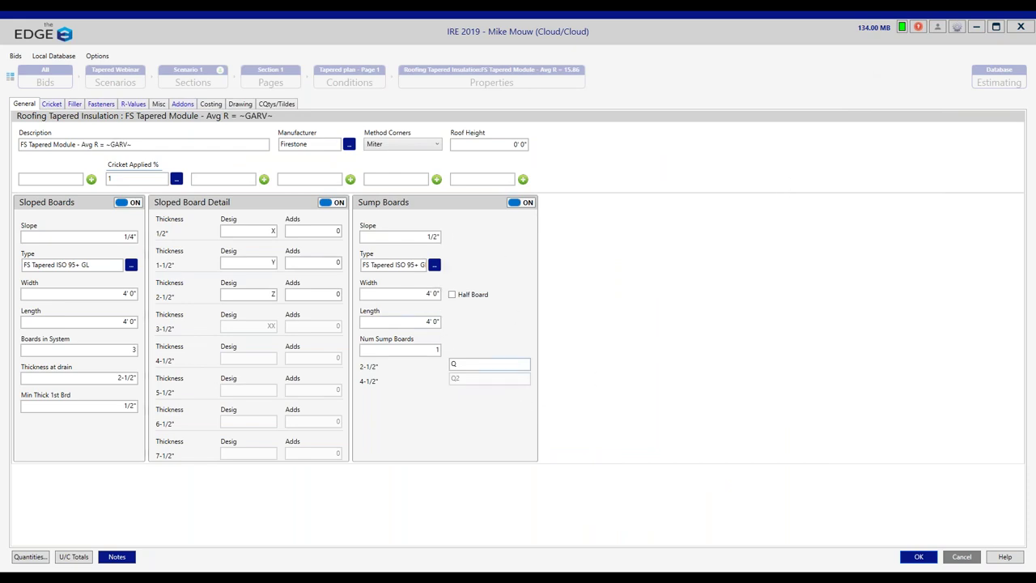
Step: Accept the tapered insulation properties and open the FS Tapered Module condition in the takeoff drawing
{"action": "left_click", "coordinate": [919, 557]}
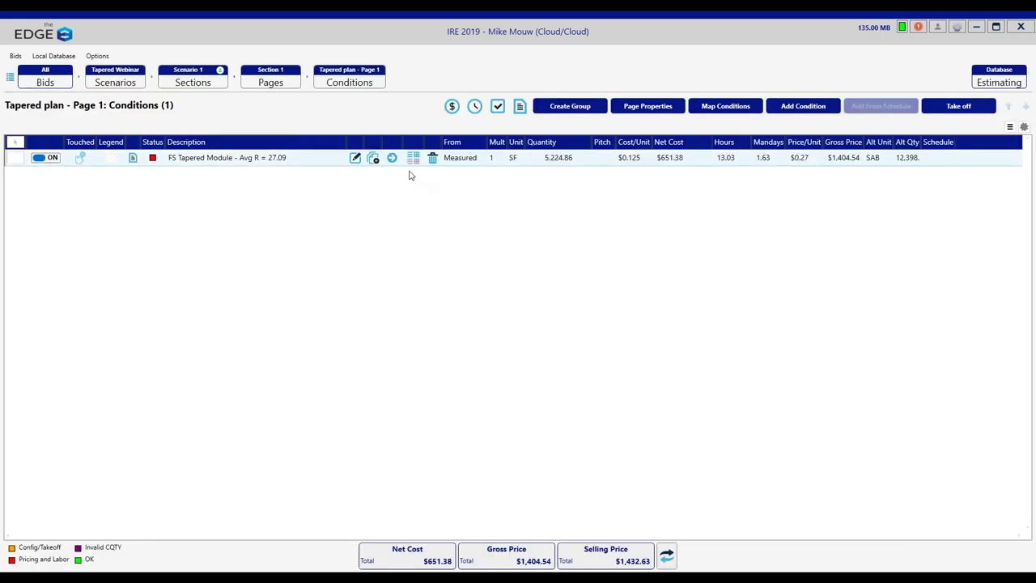
{"action": "left_click", "coordinate": [394, 159]}
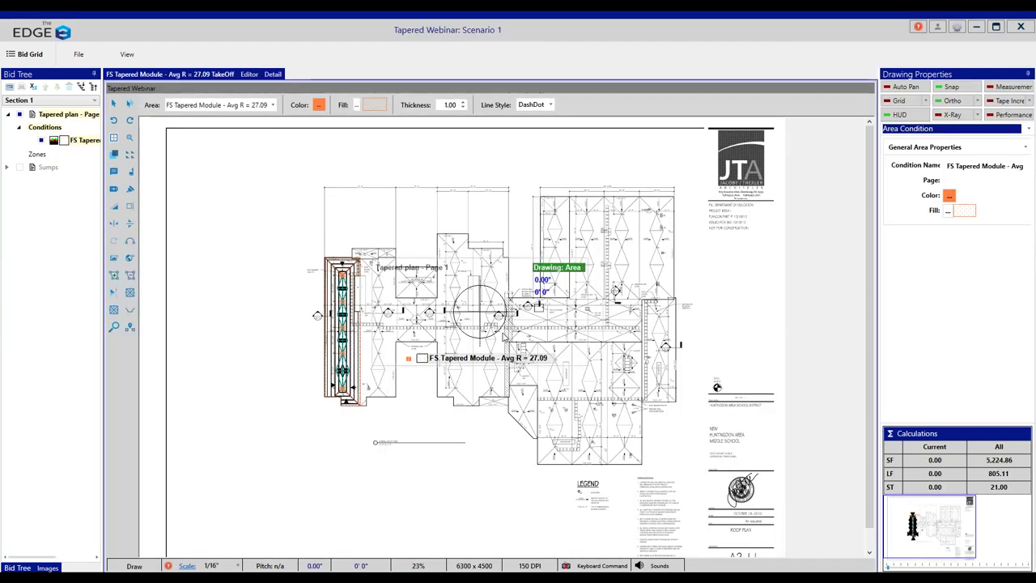
{"action": "scroll", "coordinate": [498, 336], "scroll_direction": "up", "scroll_amount": 3}
{"action": "scroll", "coordinate": [501, 338], "scroll_direction": "up", "scroll_amount": 2}
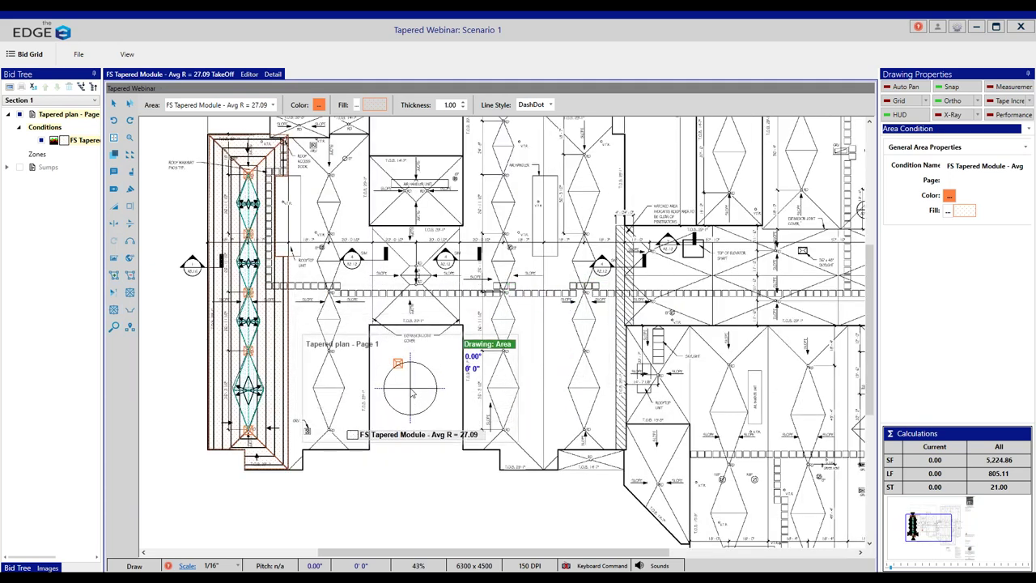
Step: Place a sump marker beside the existing one below the expansion joint cover, and change the count style to a square with an X
{"action": "left_click", "coordinate": [130, 310]}
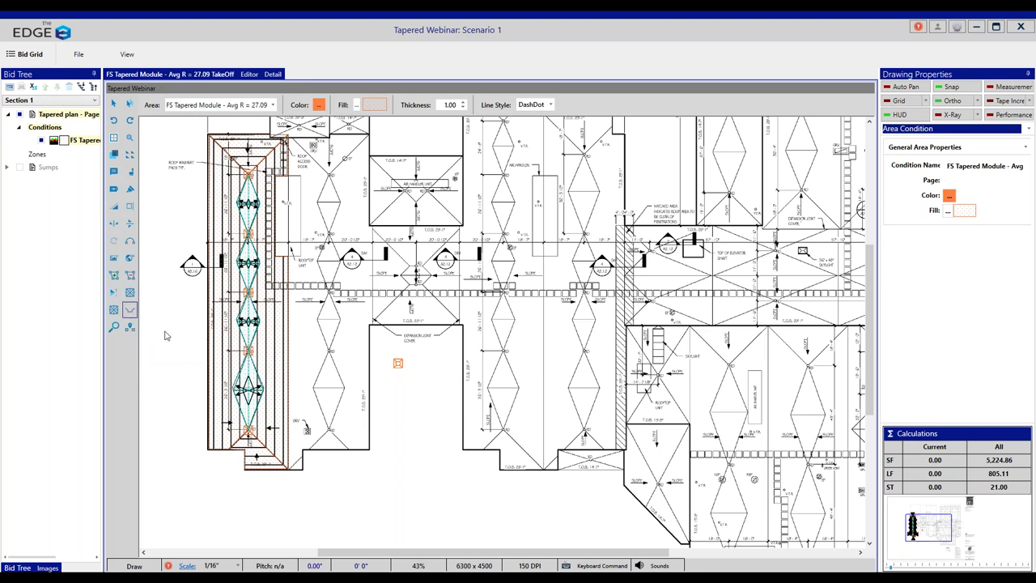
{"action": "left_click", "coordinate": [435, 373]}
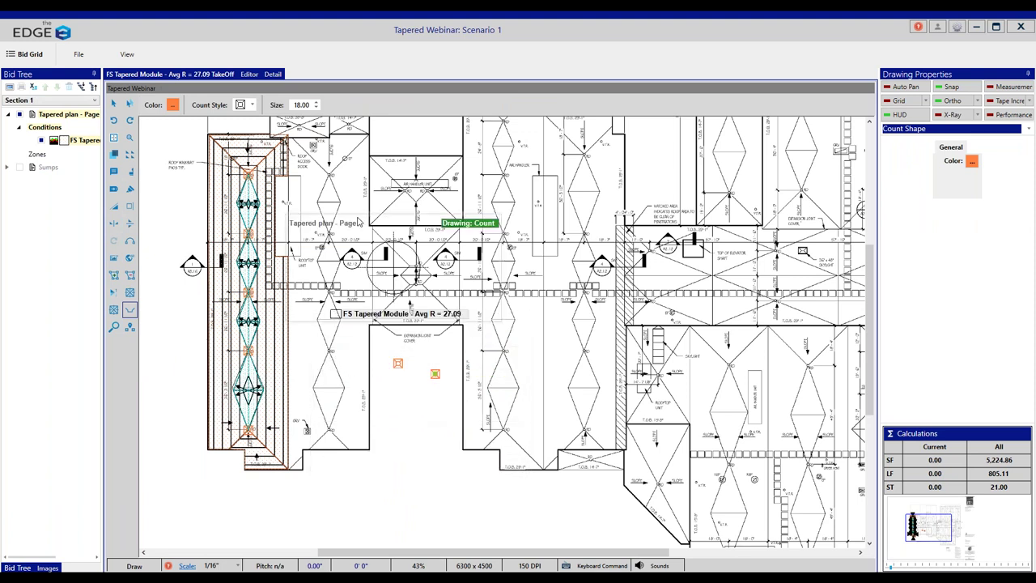
{"action": "left_click", "coordinate": [252, 105]}
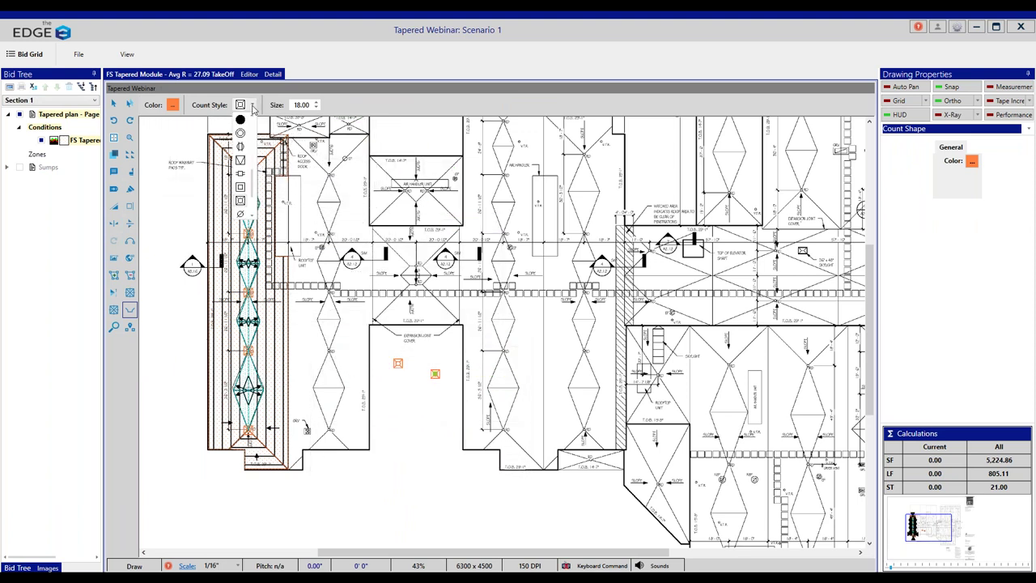
{"action": "scroll", "coordinate": [253, 186], "scroll_direction": "up", "scroll_amount": 3}
{"action": "scroll", "coordinate": [252, 154], "scroll_direction": "up", "scroll_amount": 2}
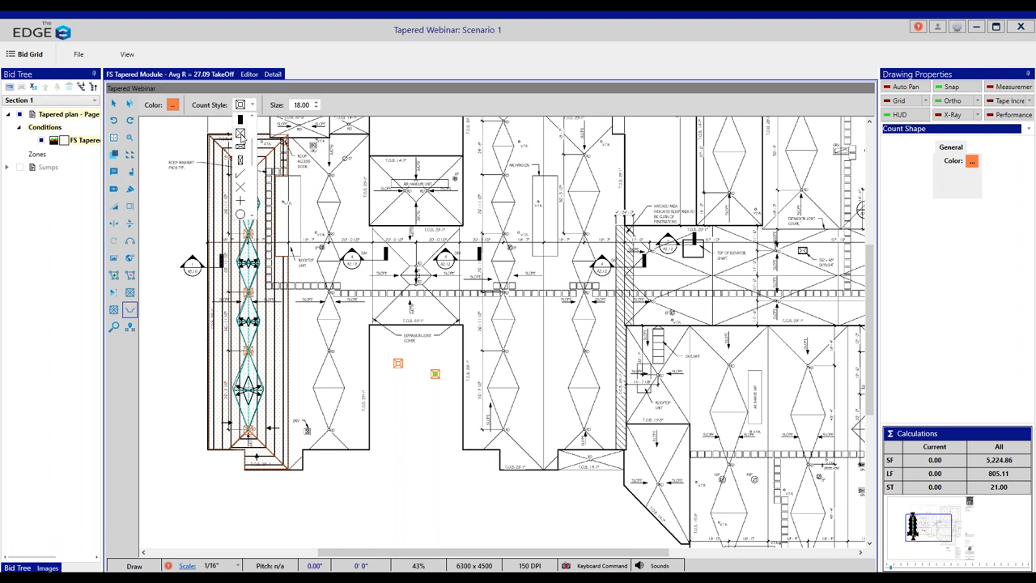
{"action": "left_click", "coordinate": [240, 134]}
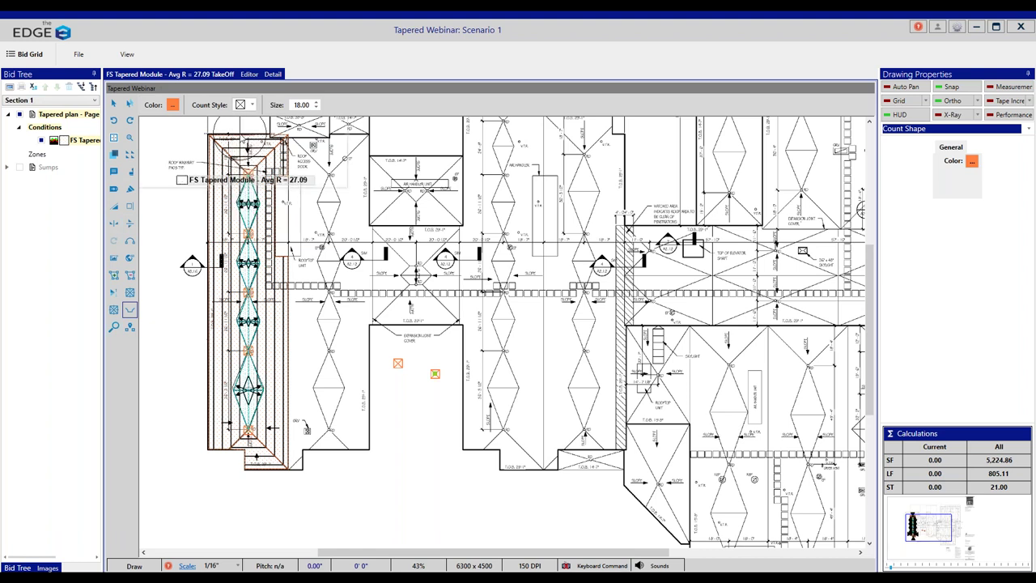
Step: Set the size of the sump count markers to 21
{"action": "scroll", "coordinate": [317, 105], "scroll_direction": "up", "scroll_amount": 11}
{"action": "scroll", "coordinate": [317, 105], "scroll_direction": "up", "scroll_amount": 8}
{"action": "scroll", "coordinate": [318, 105], "scroll_direction": "down", "scroll_amount": 16}
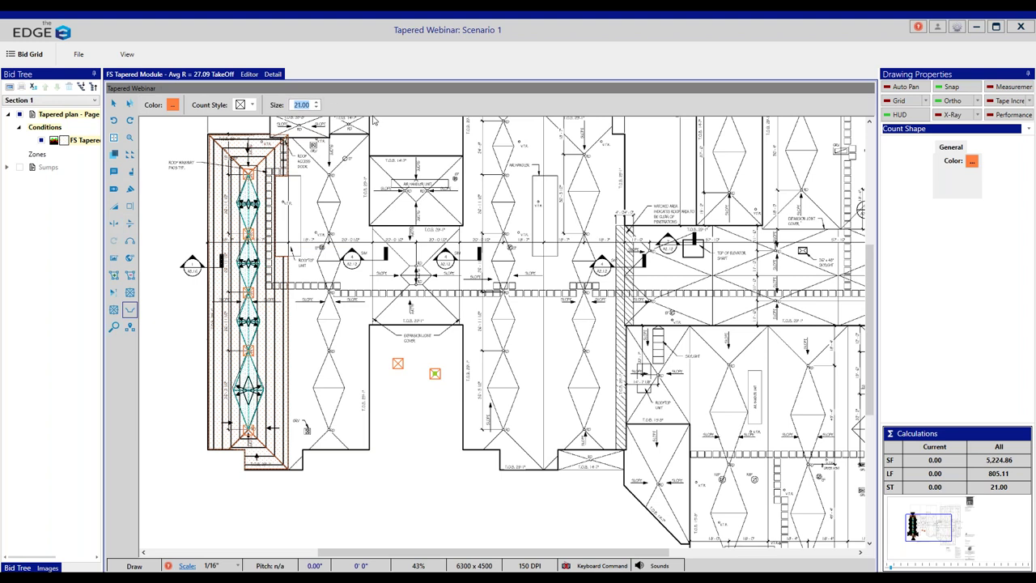
Step: Return to the bid grid and open the fastener settings of the FS Tapered Module condition
{"action": "left_click", "coordinate": [23, 56]}
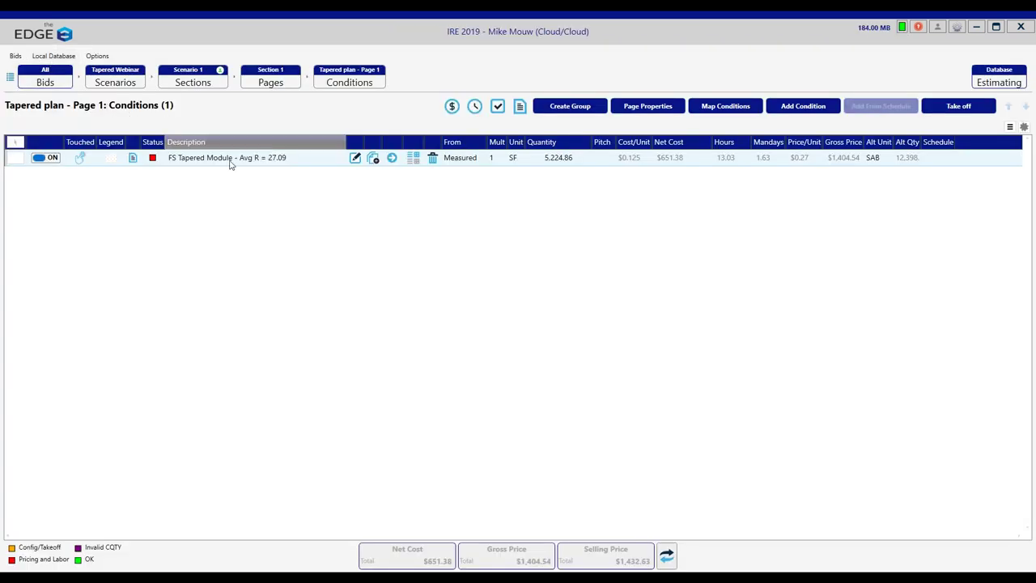
{"action": "left_click", "coordinate": [244, 160]}
{"action": "double_click", "coordinate": [244, 160]}
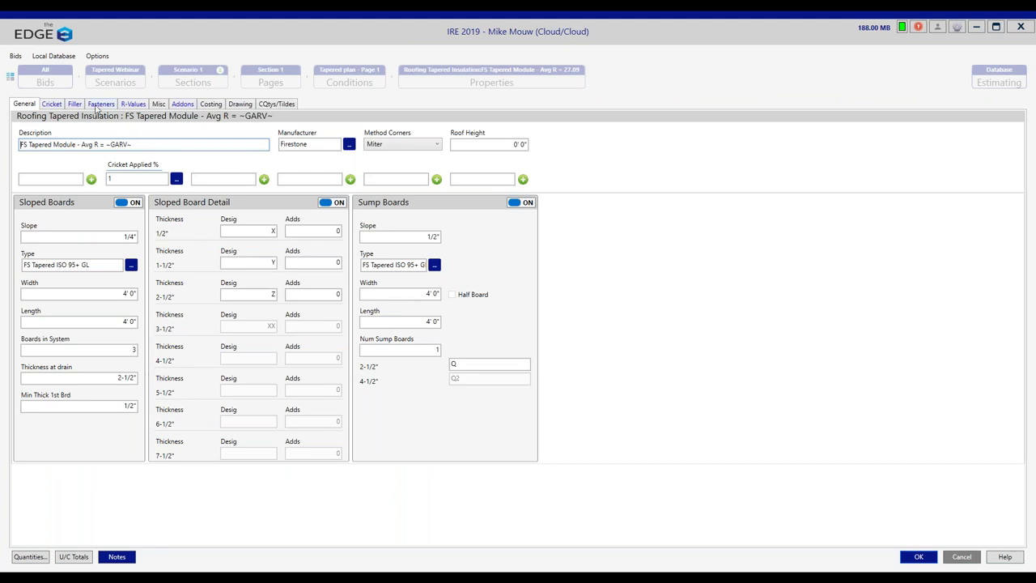
{"action": "left_click", "coordinate": [99, 104]}
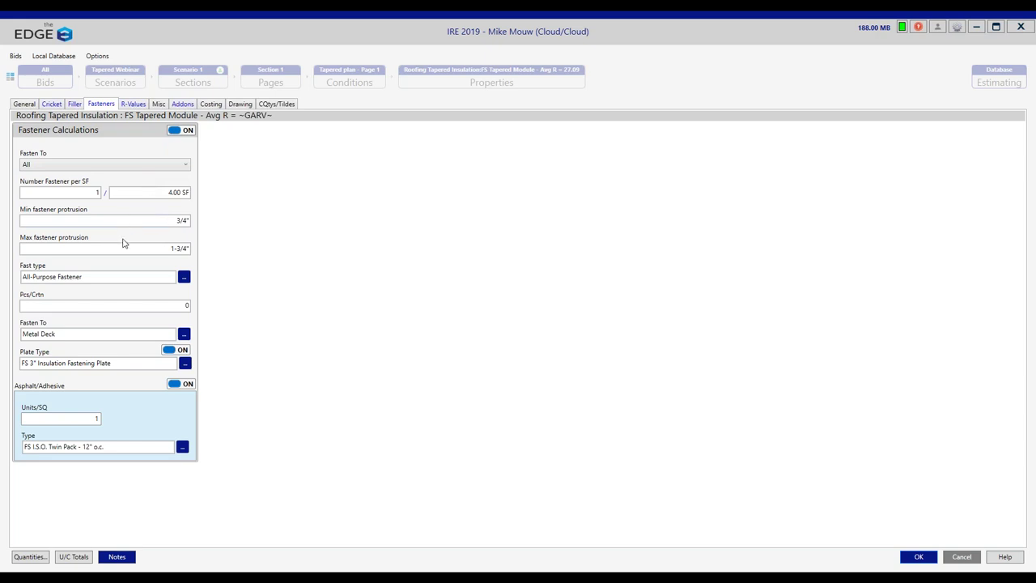
Step: Examine the minimum and maximum fastener protrusion values alongside the Fasteners per board diagram in Word
{"action": "left_click", "coordinate": [151, 221]}
{"action": "left_click", "coordinate": [148, 247]}
{"action": "left_click", "coordinate": [157, 220]}
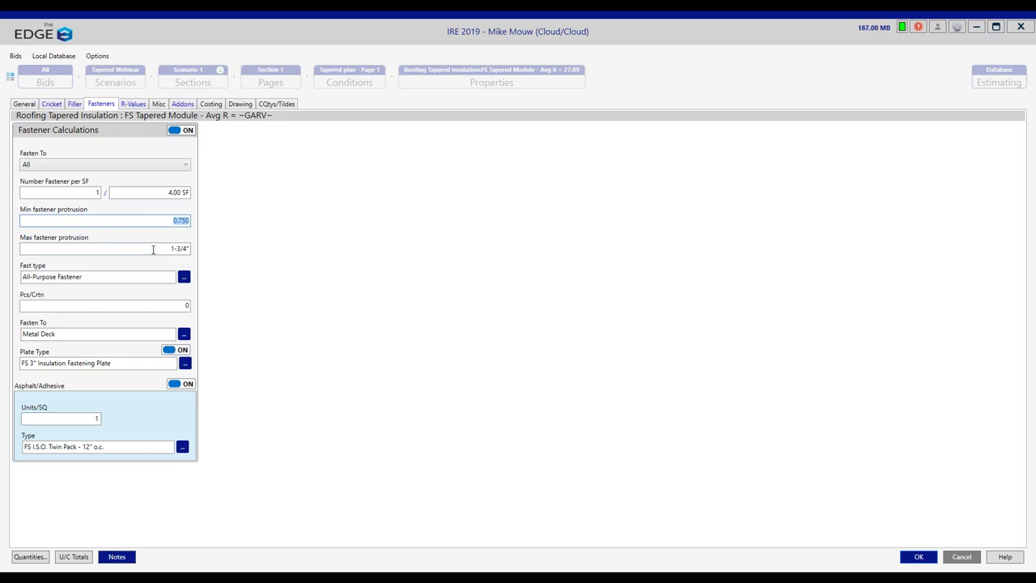
{"action": "left_click", "coordinate": [153, 249]}
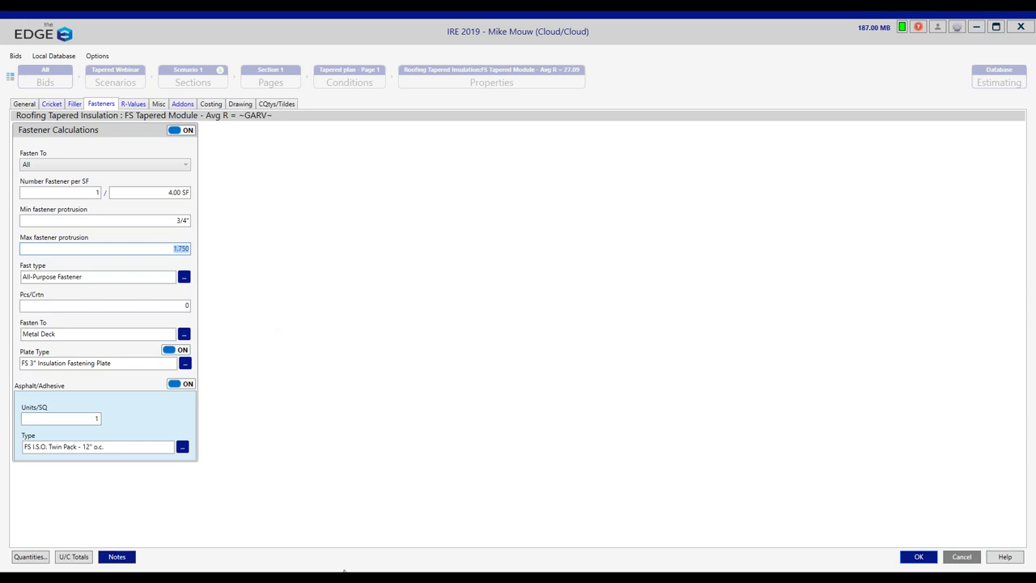
{"action": "mouse_move", "coordinate": [332, 576]}
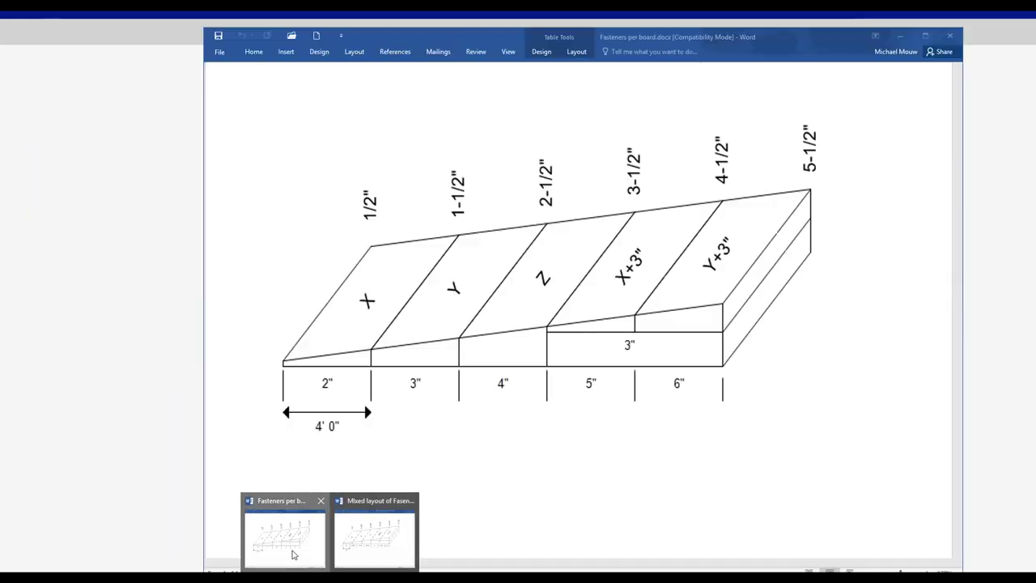
{"action": "left_click", "coordinate": [290, 550]}
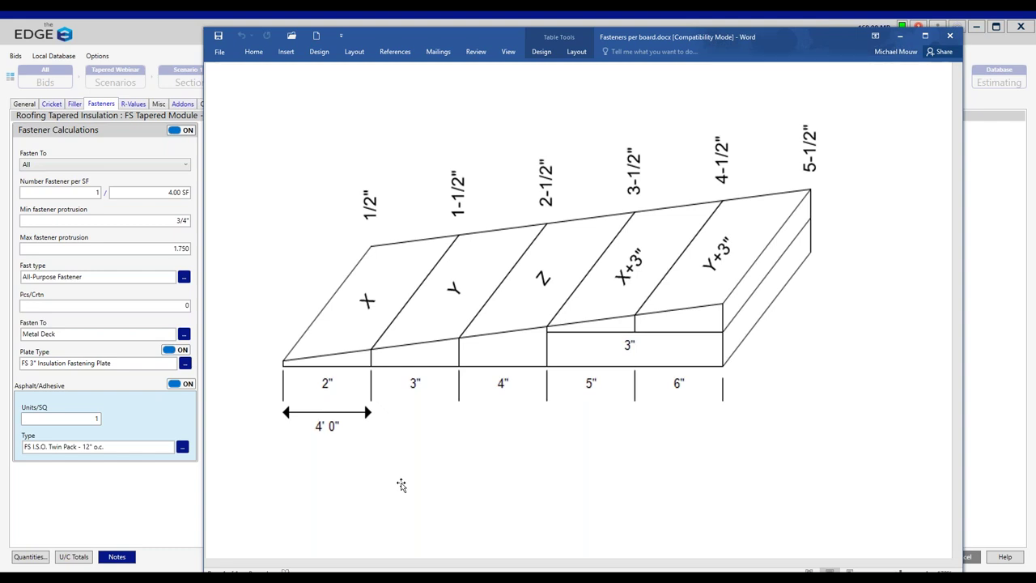
{"action": "left_click", "coordinate": [901, 39]}
Step: Set the maximum fastener protrusion to 1.5"
{"action": "left_click", "coordinate": [165, 247]}
{"action": "left_click_drag", "start_coordinate": [165, 248], "coordinate": [195, 254]}
{"action": "type", "text": "1.5"}
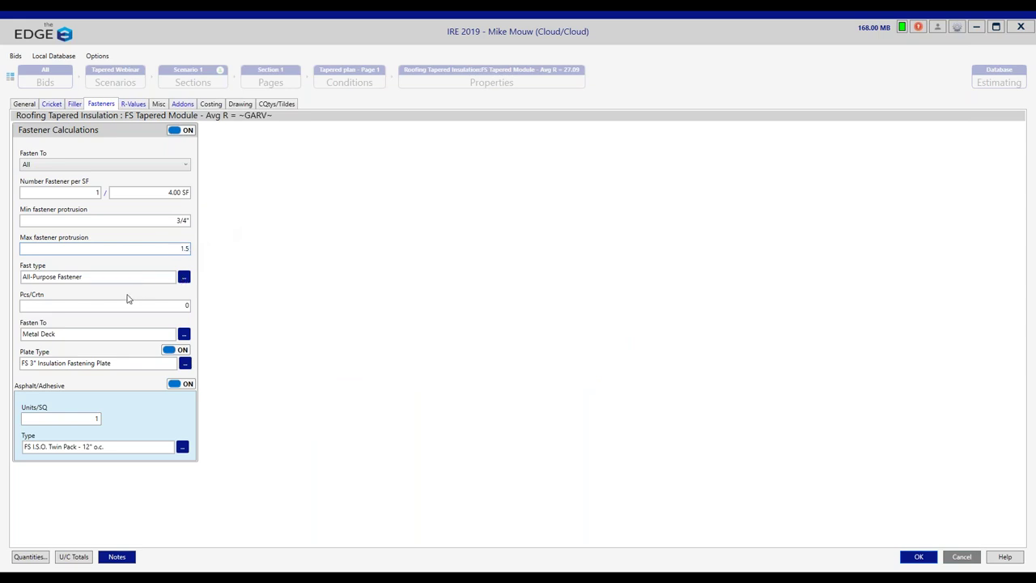
Step: Compare the fastener protrusion settings with the mixed layout of fasteners diagram in Word, then return to the condition
{"action": "left_click", "coordinate": [123, 279]}
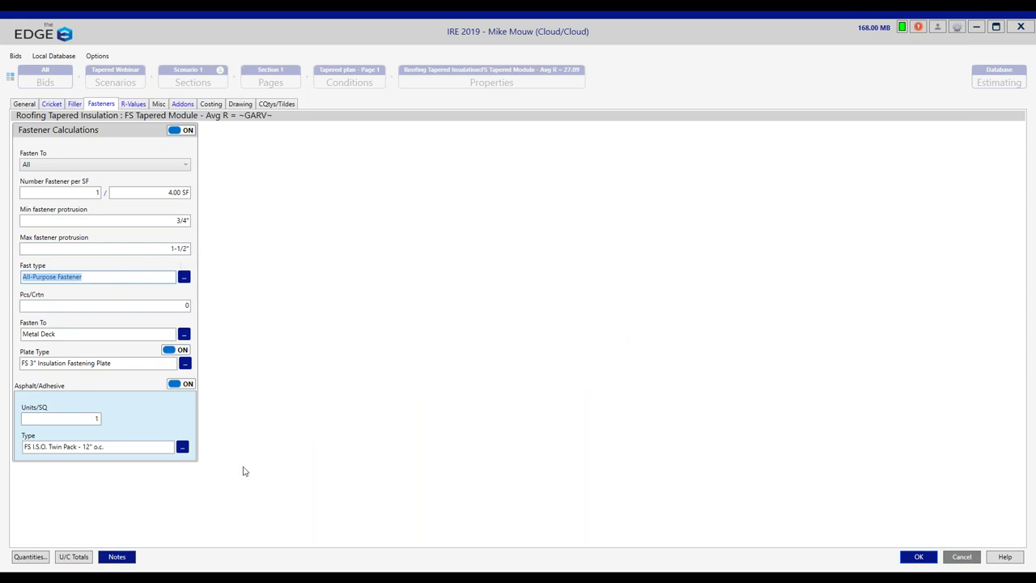
{"action": "mouse_move", "coordinate": [328, 576]}
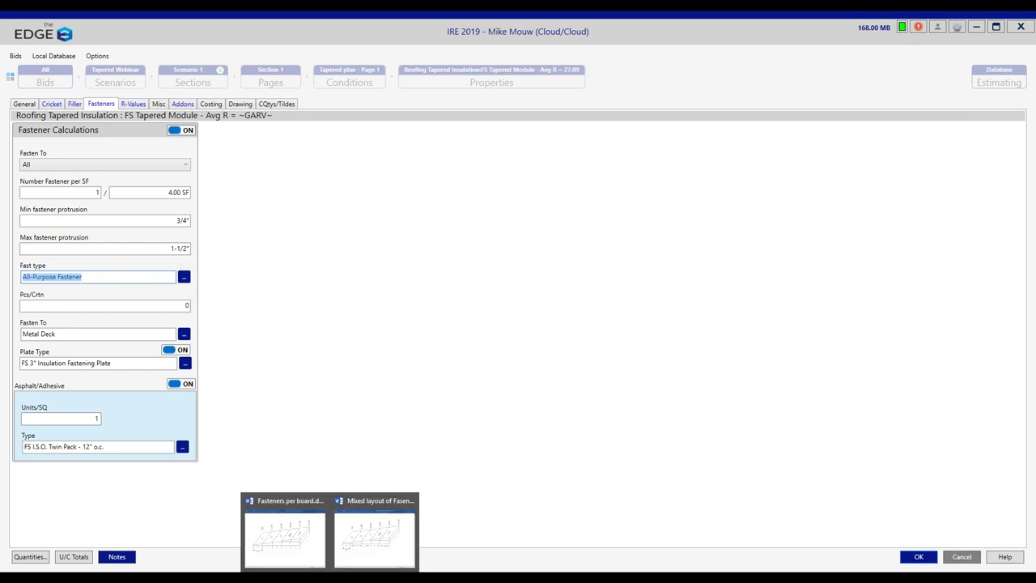
{"action": "left_click", "coordinate": [380, 544]}
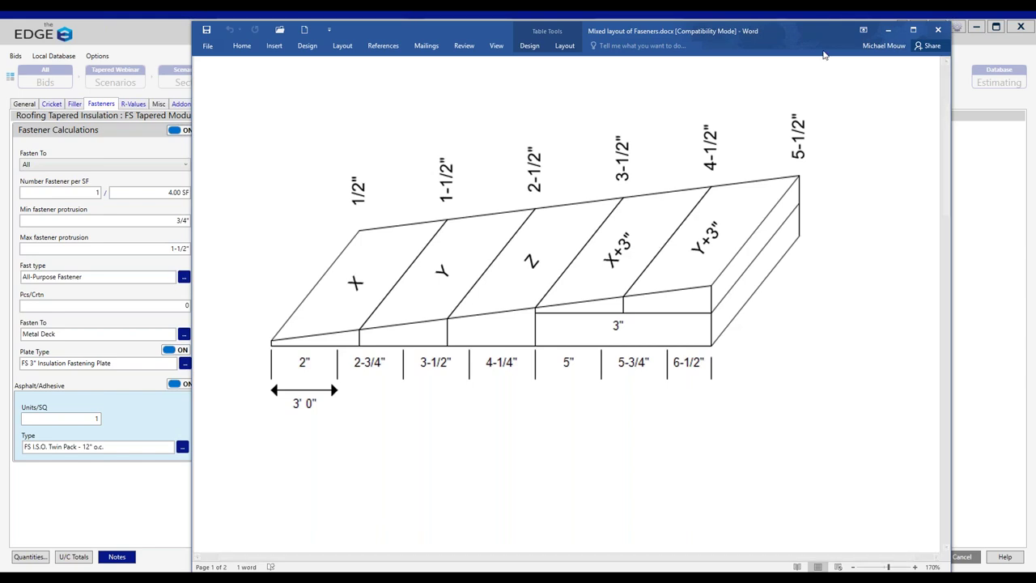
{"action": "left_click", "coordinate": [891, 30]}
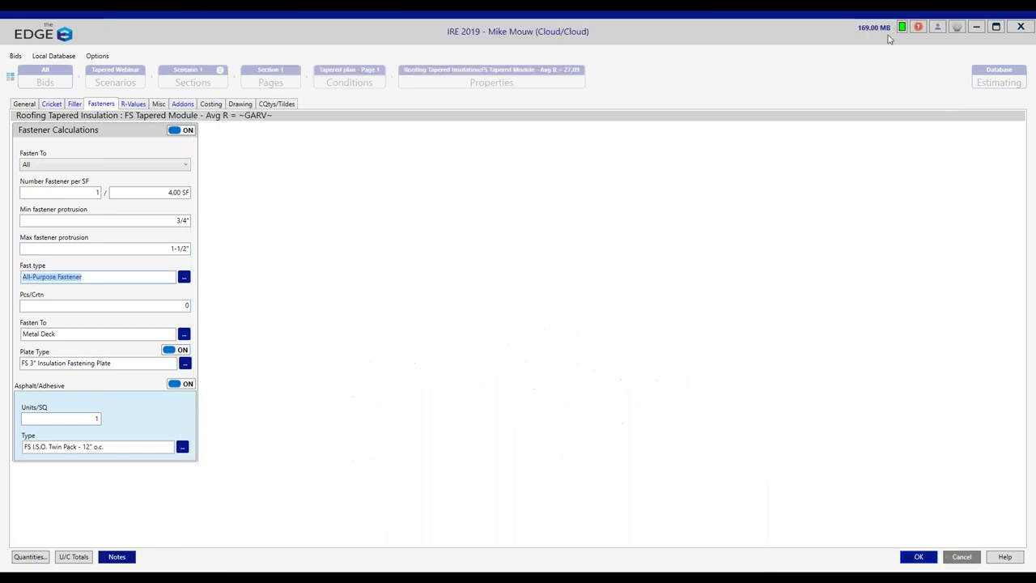
Step: Set the maximum fastener protrusion to 1.75", save the condition and review the fastener lengths in its items list
{"action": "left_click", "coordinate": [158, 249]}
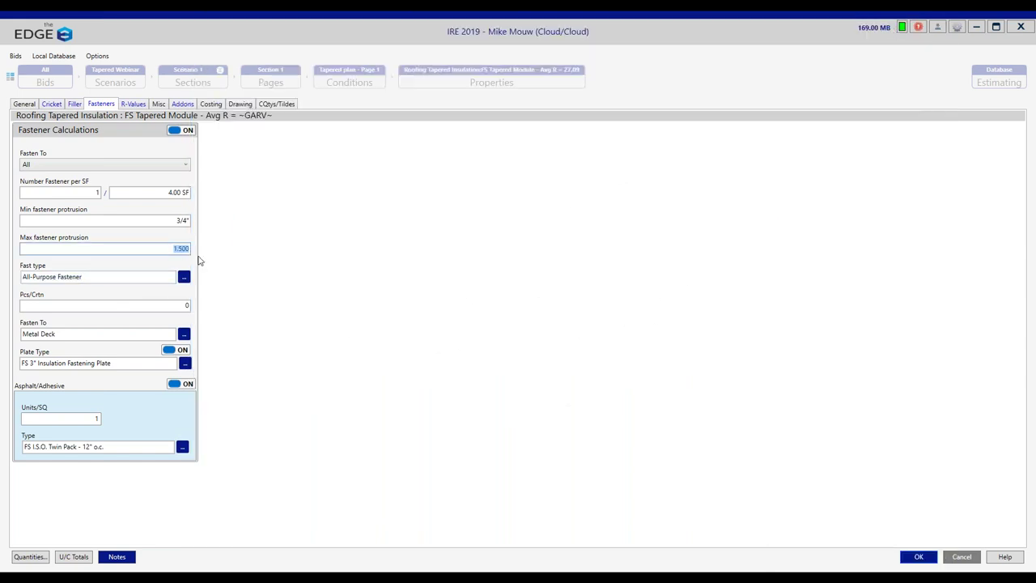
{"action": "type", "text": "1.75"}
{"action": "left_click", "coordinate": [925, 560]}
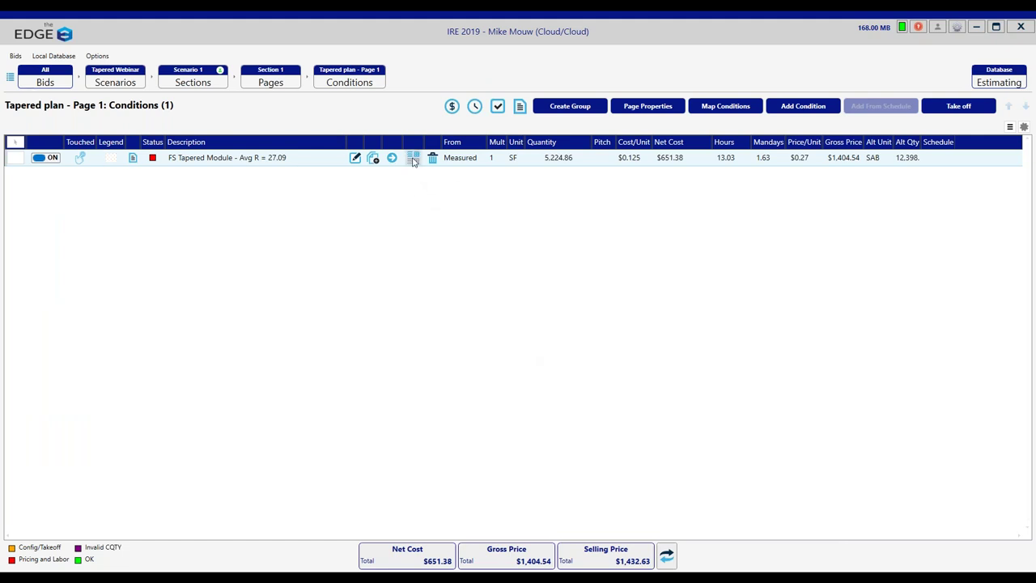
{"action": "left_click", "coordinate": [413, 157]}
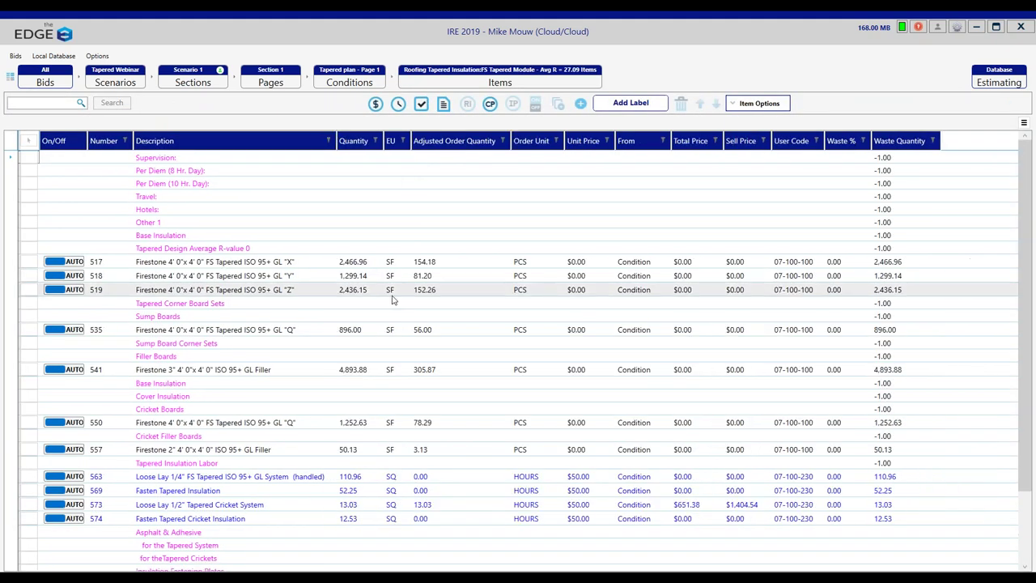
{"action": "scroll", "coordinate": [395, 304], "scroll_direction": "down", "scroll_amount": 3}
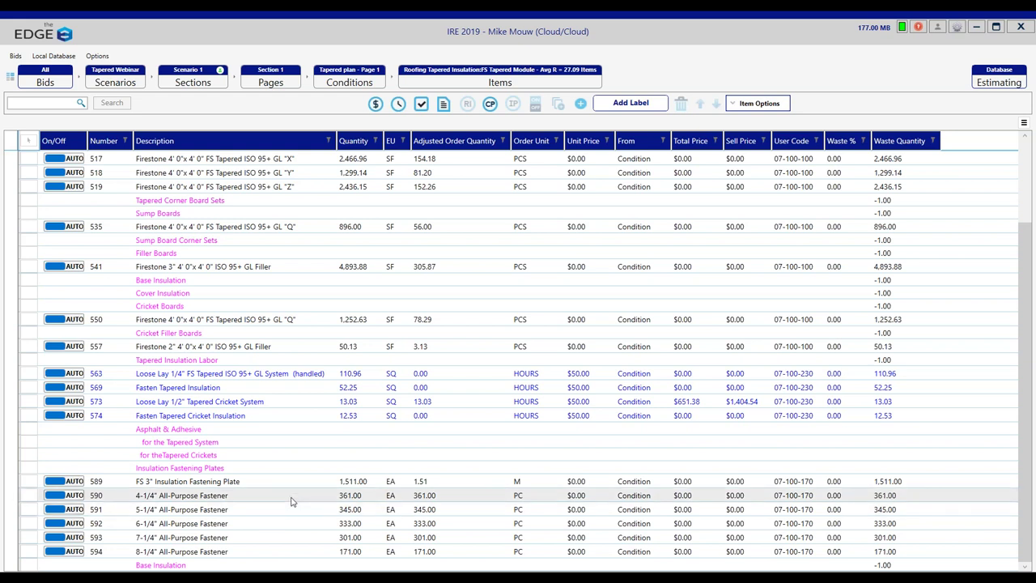
Step: Set the condition's fastener protrusion to a minimum of 0.5" and a maximum of 1.5", and check the fastener items
{"action": "left_click", "coordinate": [490, 106]}
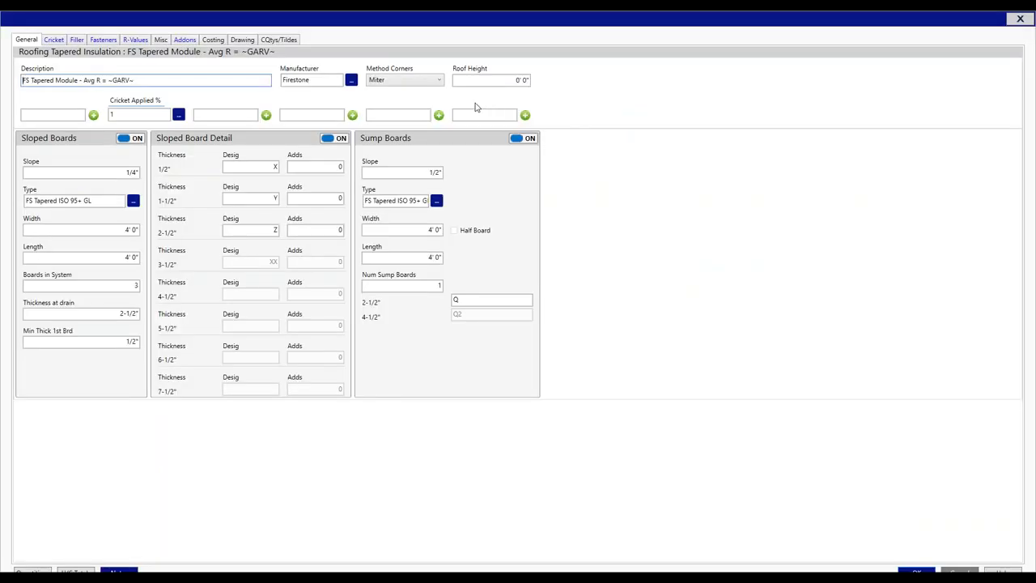
{"action": "left_click", "coordinate": [103, 40]}
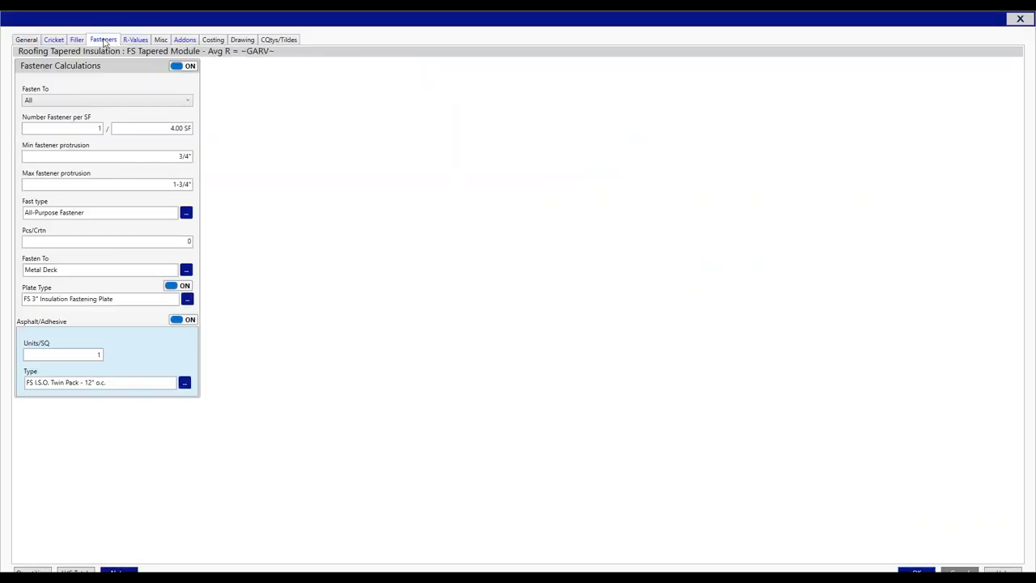
{"action": "left_click", "coordinate": [163, 156]}
{"action": "type", "text": ".5"}
{"action": "left_click", "coordinate": [160, 185]}
{"action": "type", "text": "1.5"}
{"action": "left_click", "coordinate": [155, 211]}
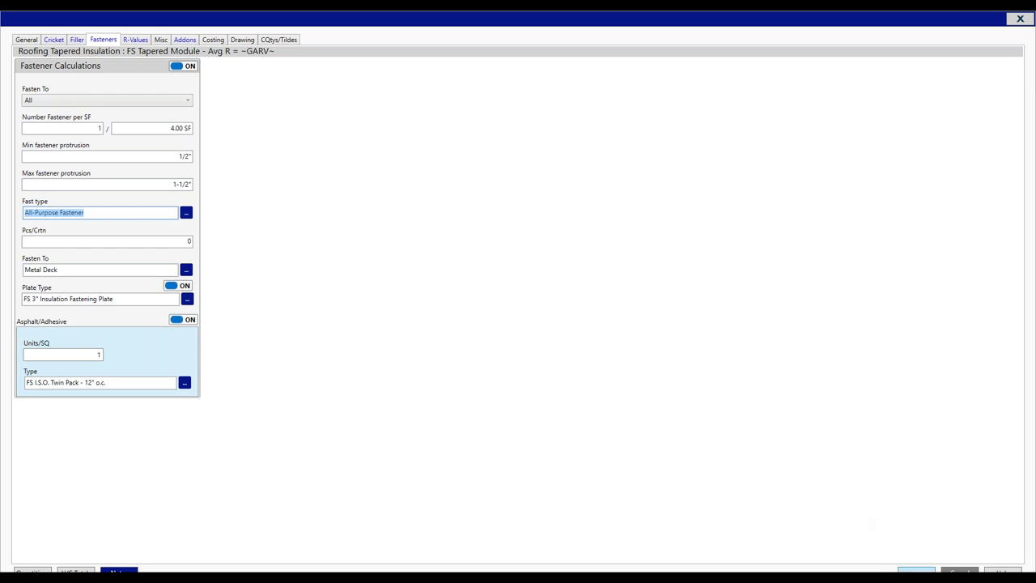
{"action": "left_click", "coordinate": [917, 569]}
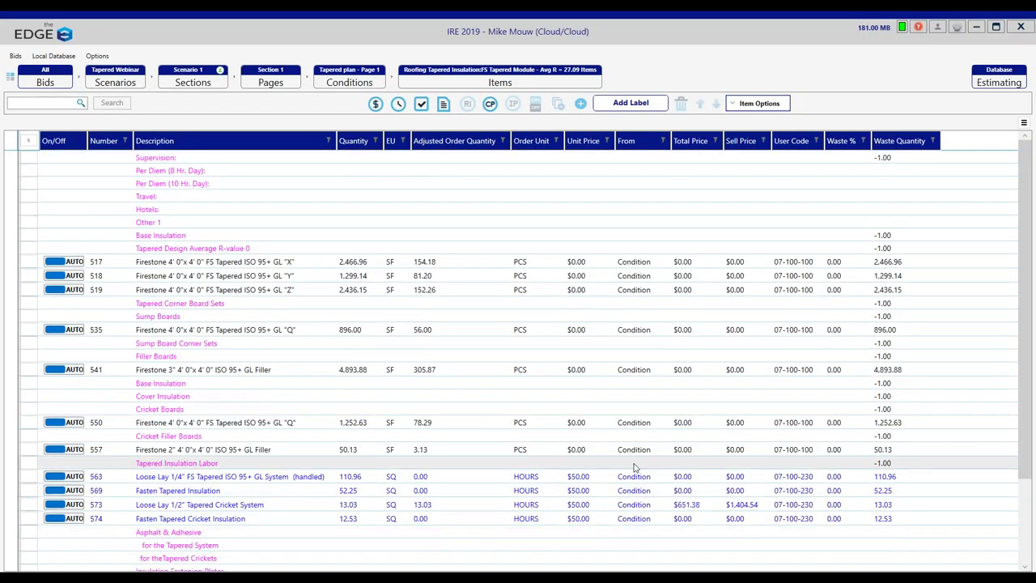
{"action": "scroll", "coordinate": [635, 468], "scroll_direction": "down", "scroll_amount": 3}
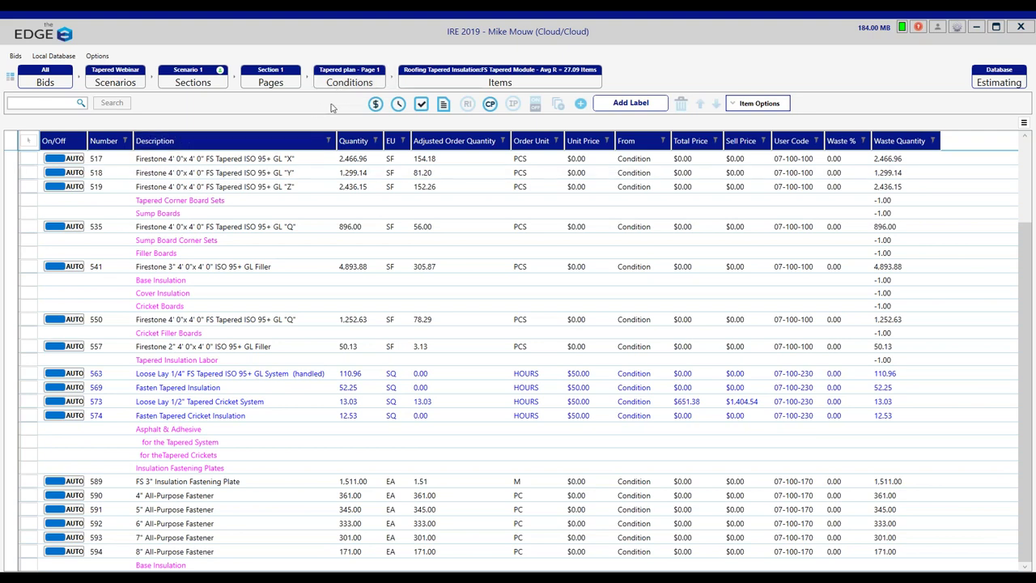
Step: Examine the Cricket Applied % choices of the FS Tapered Module condition, sorted by ratio category, without changing the value
{"action": "left_click", "coordinate": [349, 82]}
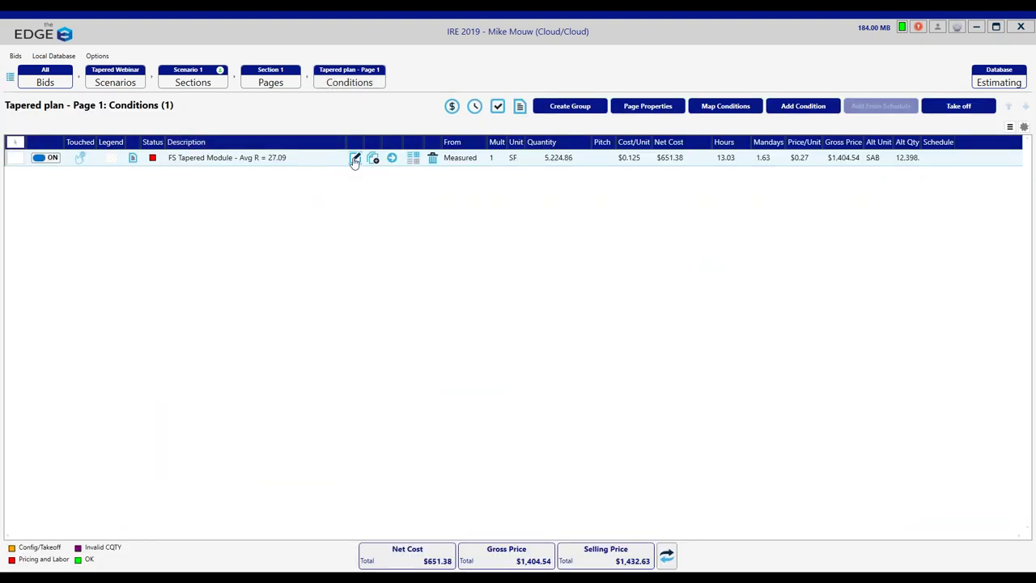
{"action": "left_click", "coordinate": [354, 158]}
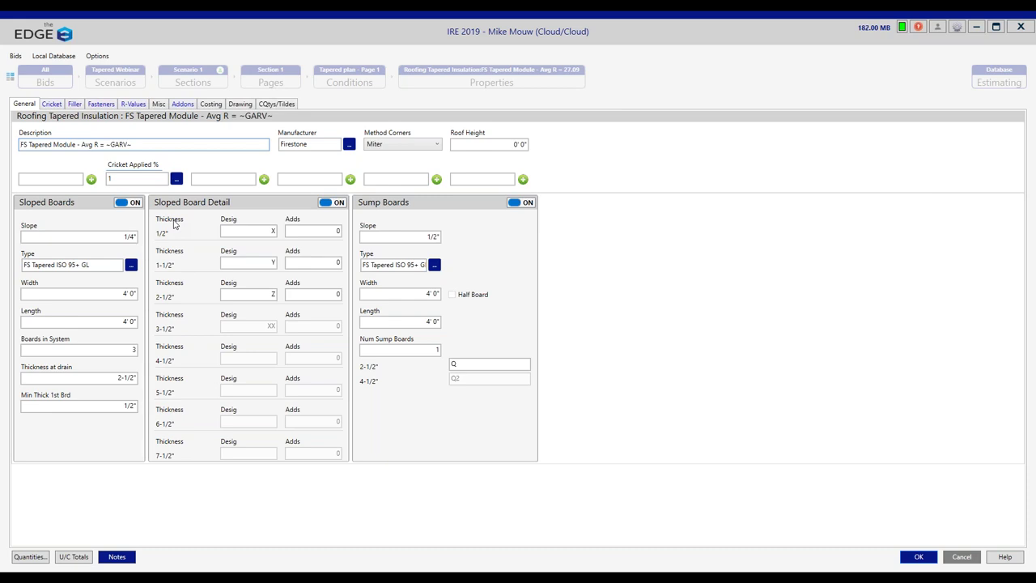
{"action": "left_click", "coordinate": [177, 179]}
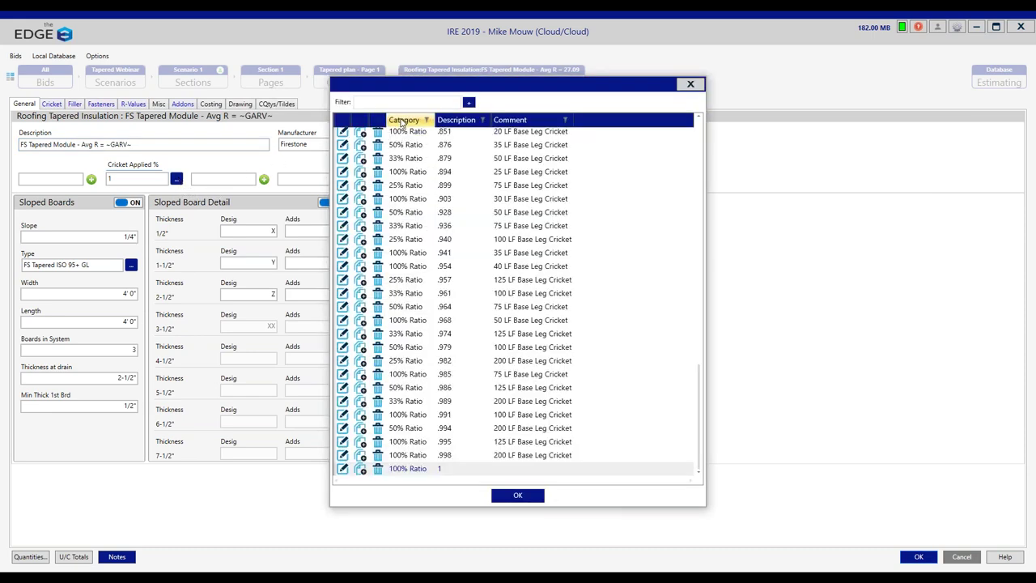
{"action": "left_click", "coordinate": [404, 122]}
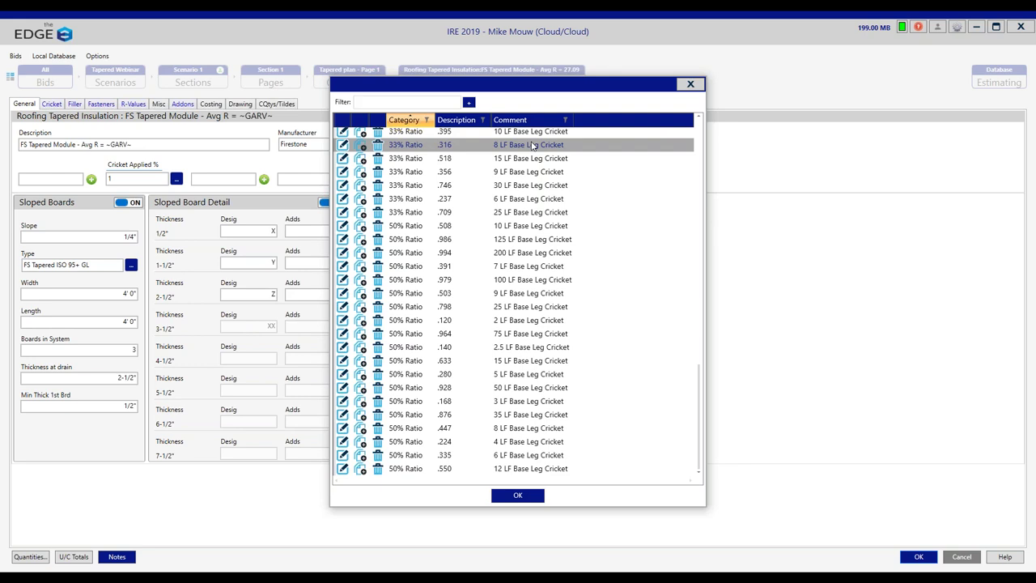
{"action": "left_click", "coordinate": [531, 502]}
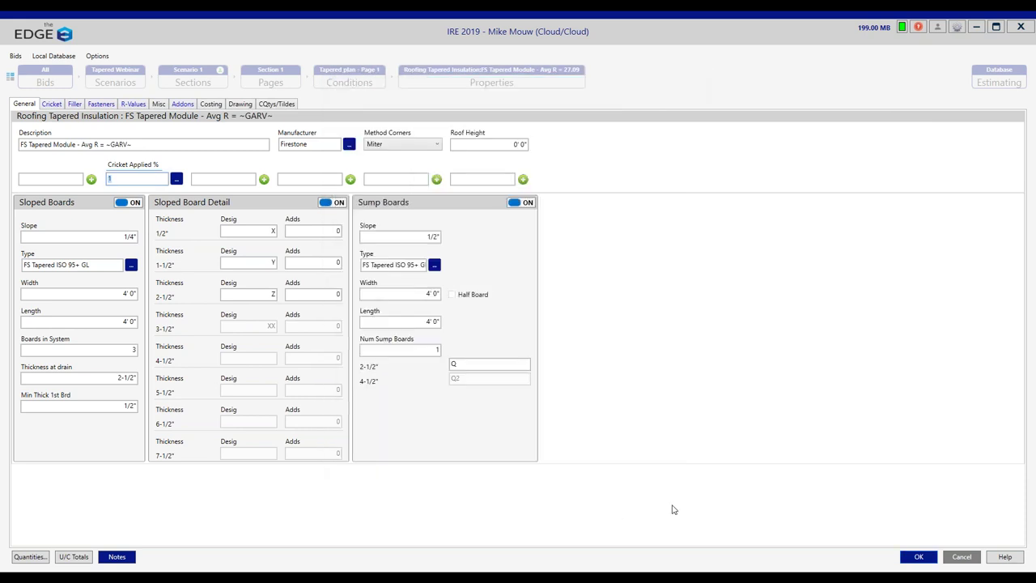
{"action": "left_click", "coordinate": [921, 558]}
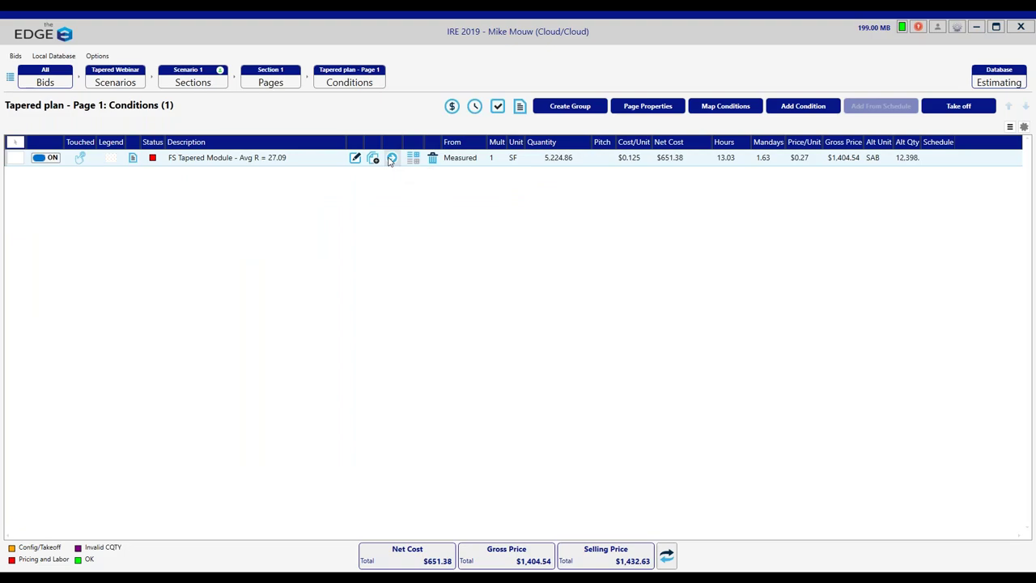
Step: Open the condition's takeoff drawing and try tracing from the lower roof drain to the middle of the cricket above it
{"action": "left_click", "coordinate": [392, 159]}
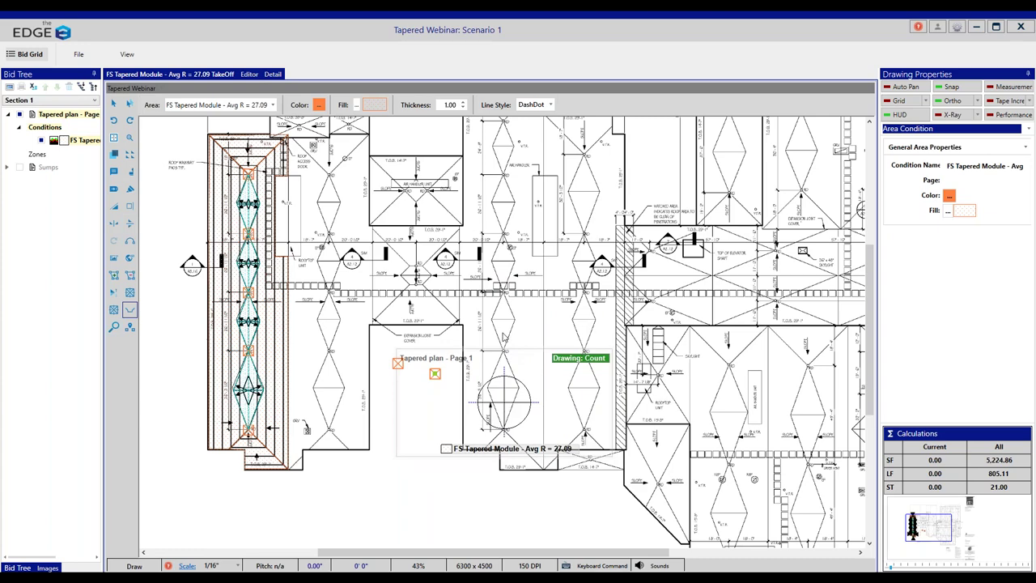
{"action": "scroll", "coordinate": [503, 338], "scroll_direction": "up", "scroll_amount": 1}
{"action": "scroll", "coordinate": [503, 338], "scroll_direction": "up", "scroll_amount": 4}
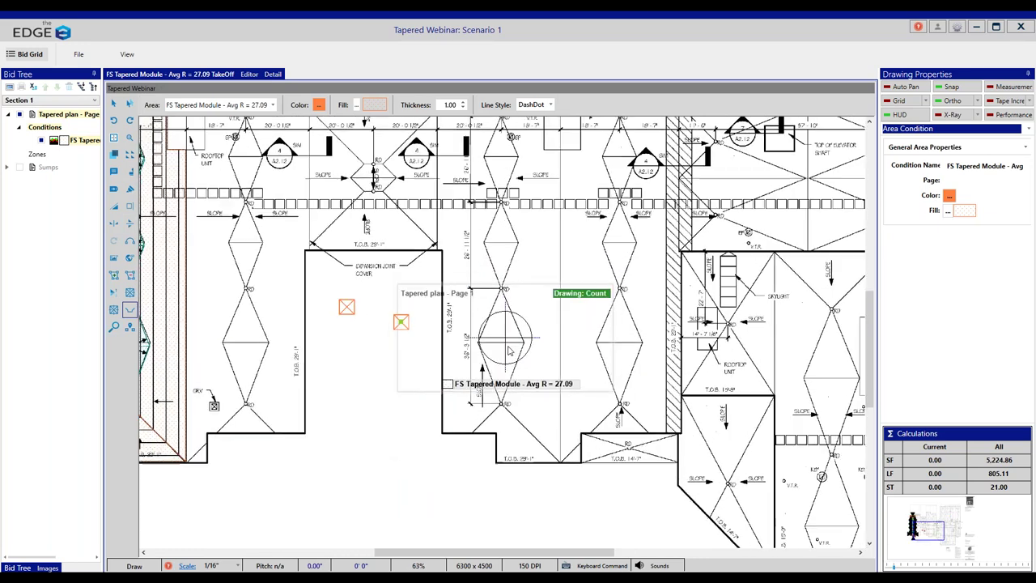
{"action": "scroll", "coordinate": [503, 338], "scroll_direction": "up", "scroll_amount": 3}
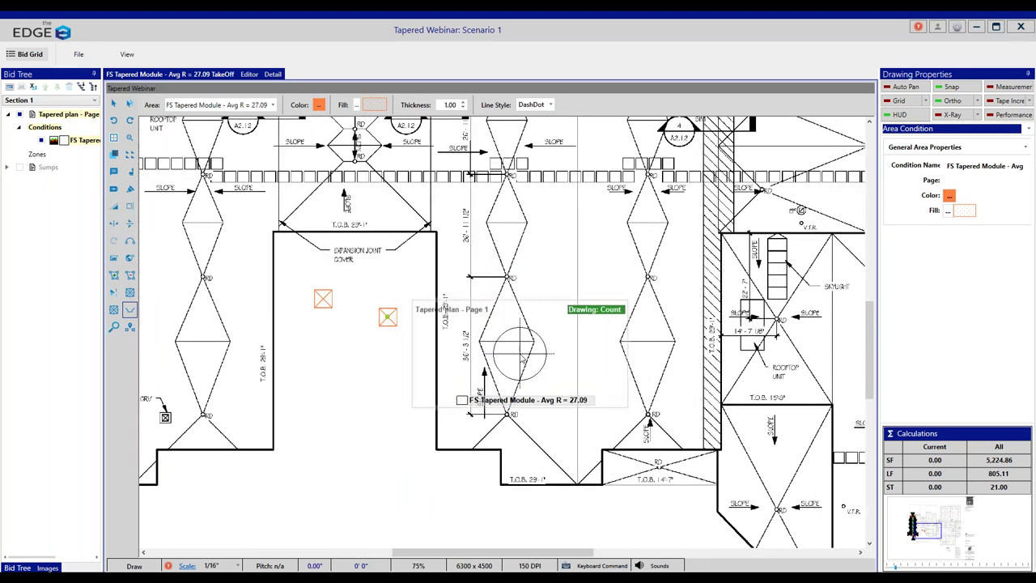
{"action": "scroll", "coordinate": [504, 337], "scroll_direction": "up", "scroll_amount": 1}
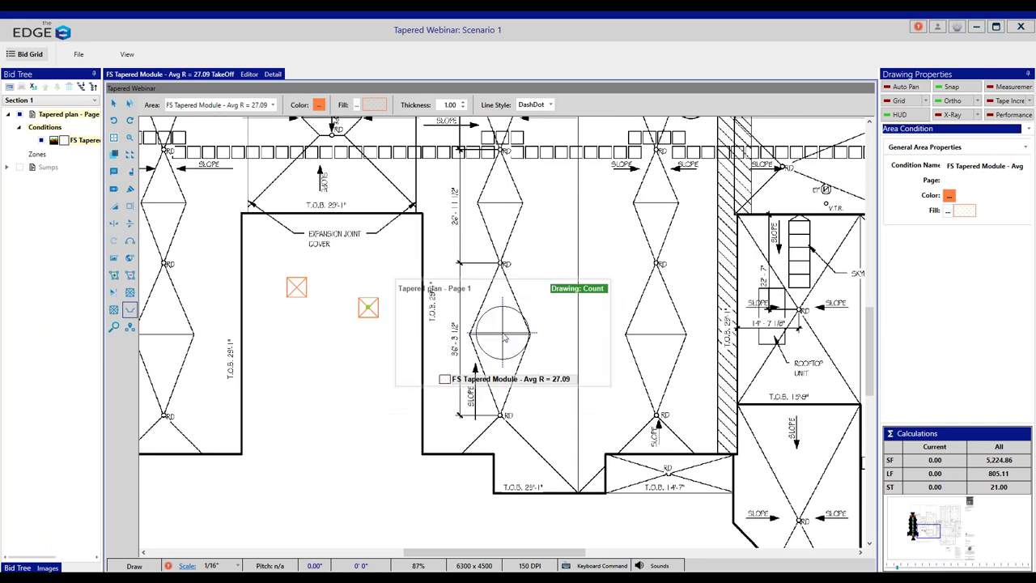
{"action": "scroll", "coordinate": [504, 338], "scroll_direction": "up", "scroll_amount": 3}
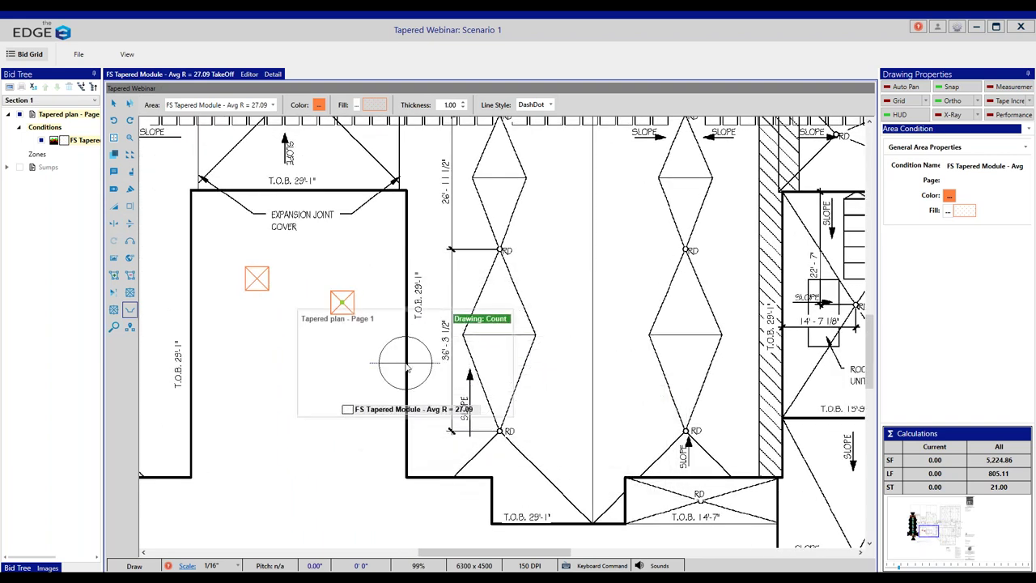
{"action": "left_click", "coordinate": [114, 276]}
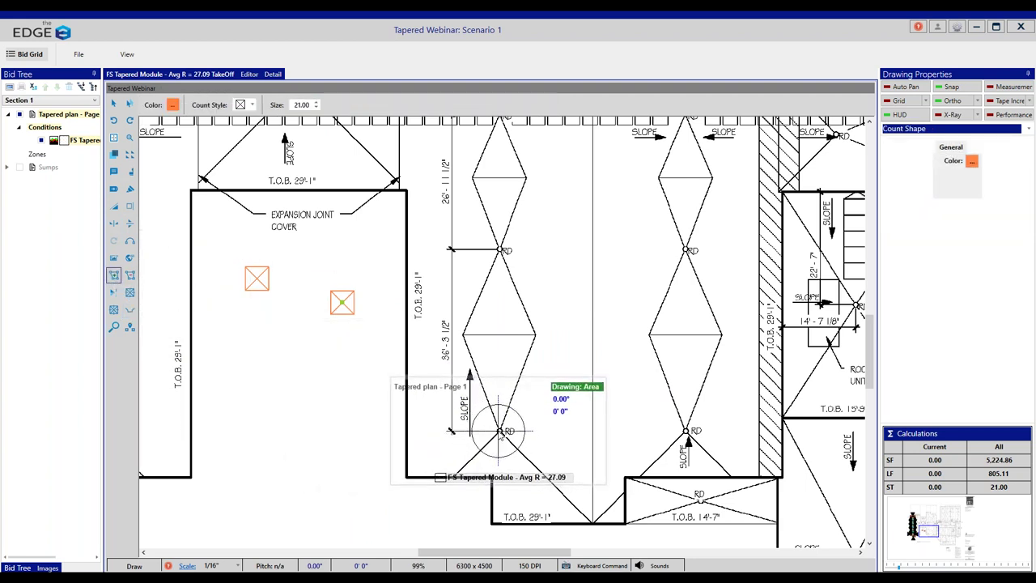
{"action": "left_click", "coordinate": [499, 431]}
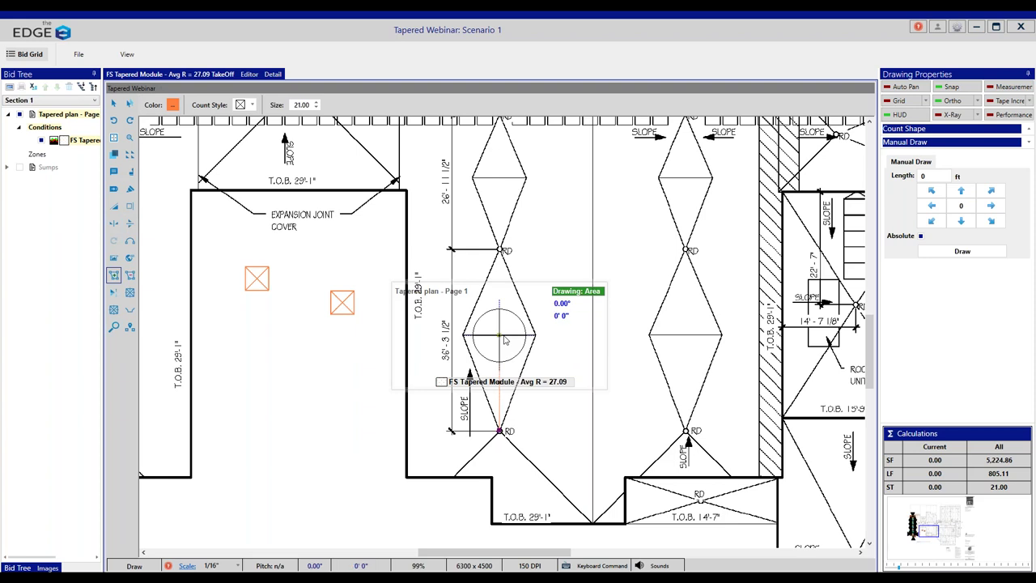
{"action": "left_click", "coordinate": [500, 335]}
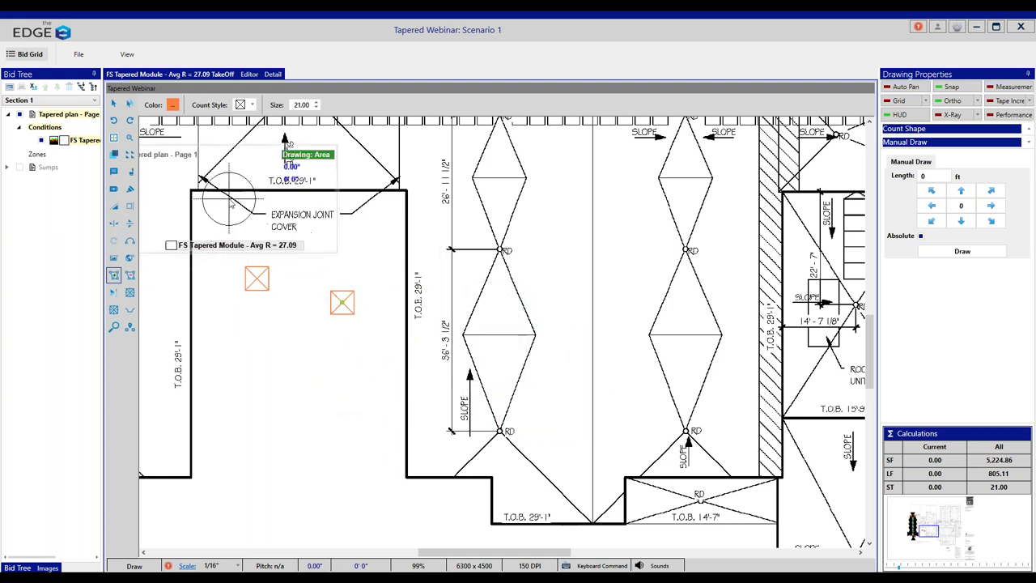
Step: Filter the Cricket Applied % choices to 33% Ratio and apply .609 for the 20 LF Base Leg Cricket
{"action": "left_click", "coordinate": [249, 74]}
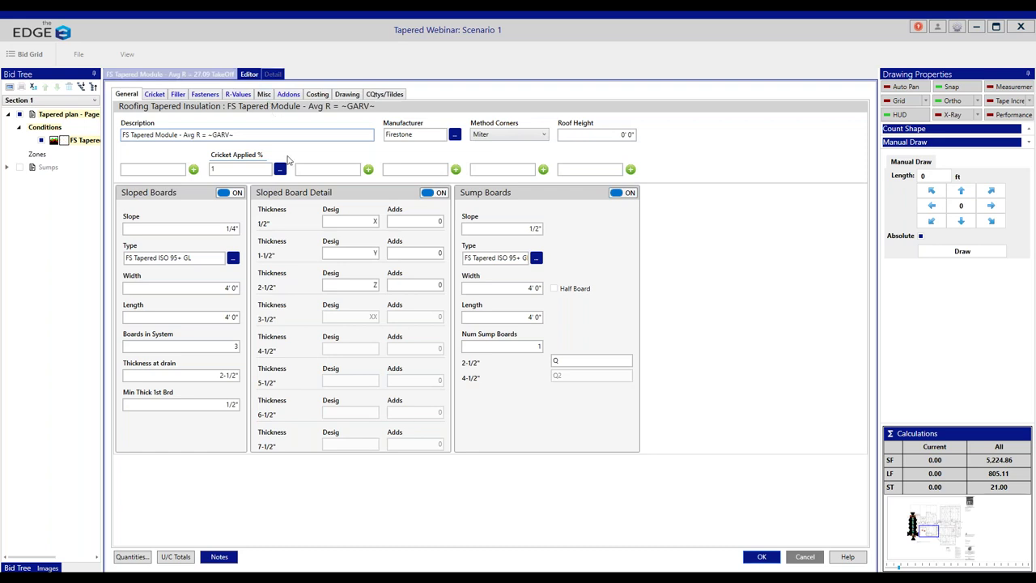
{"action": "left_click", "coordinate": [280, 169]}
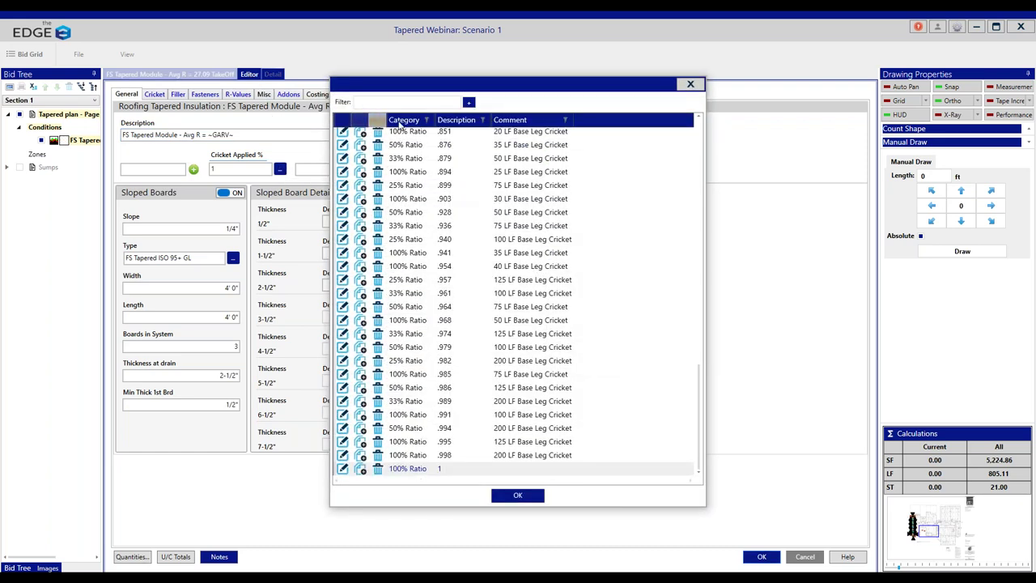
{"action": "left_click", "coordinate": [426, 120]}
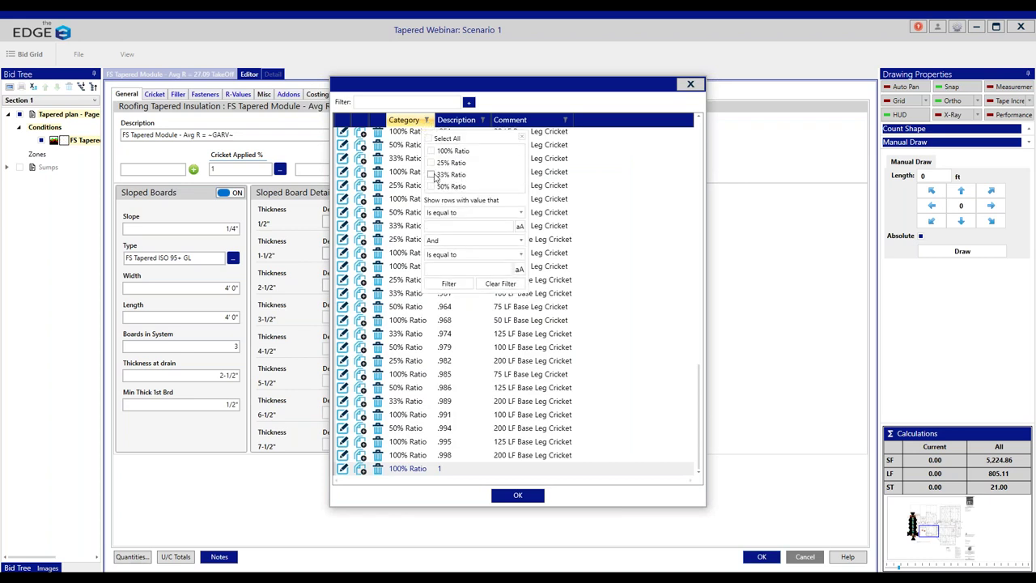
{"action": "left_click", "coordinate": [434, 176]}
{"action": "left_click", "coordinate": [528, 106]}
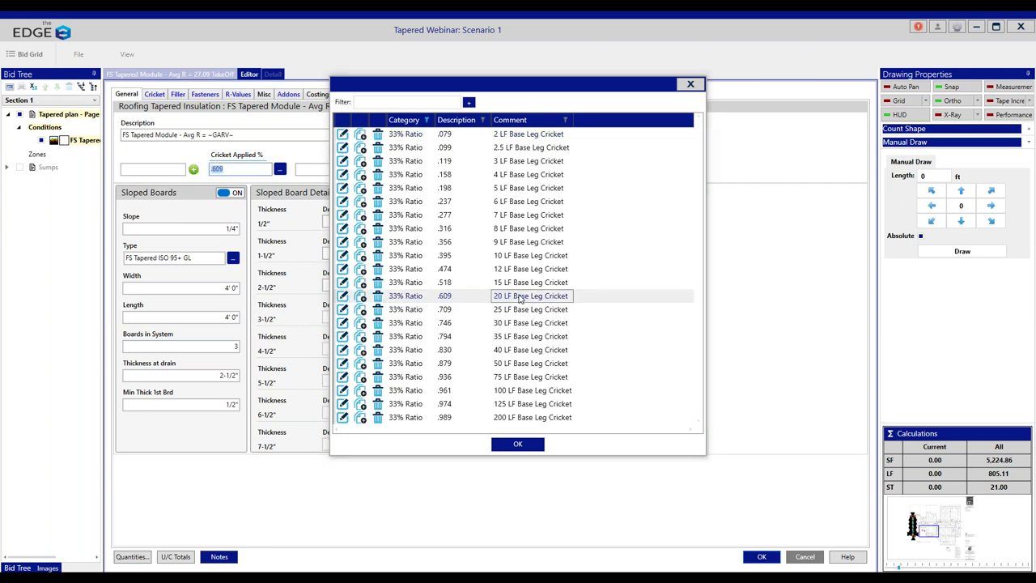
{"action": "double_click", "coordinate": [520, 298]}
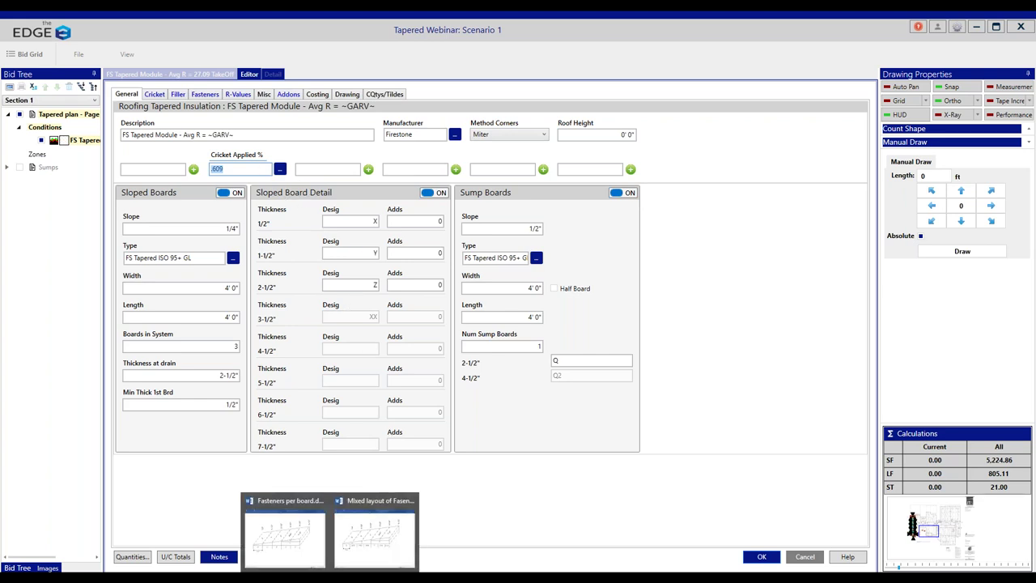
Step: Examine the cricket ratio triangles in the Ratios 2.PNG image in Photos, then return to the condition editor
{"action": "mouse_move", "coordinate": [303, 578]}
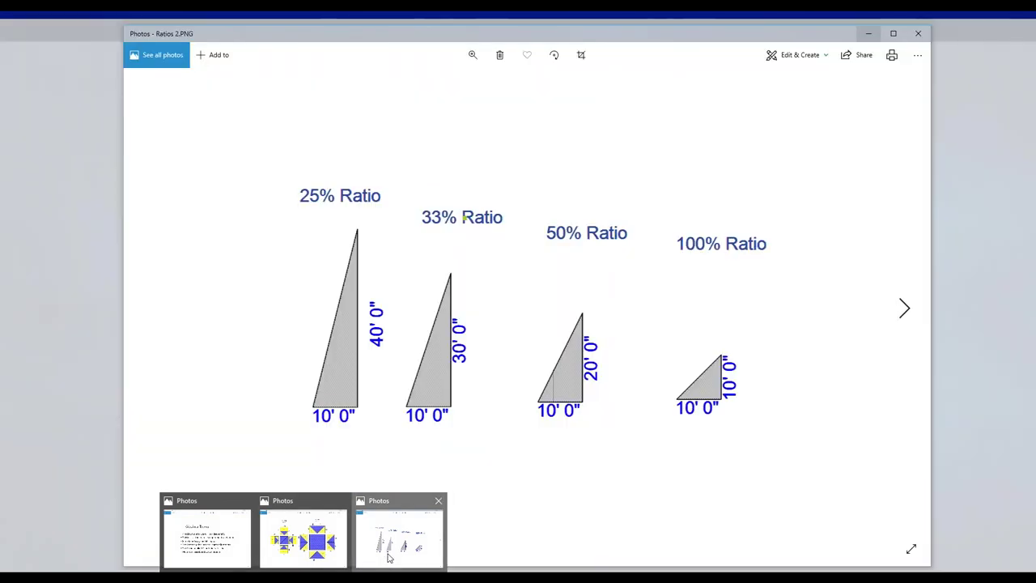
{"action": "left_click", "coordinate": [390, 557]}
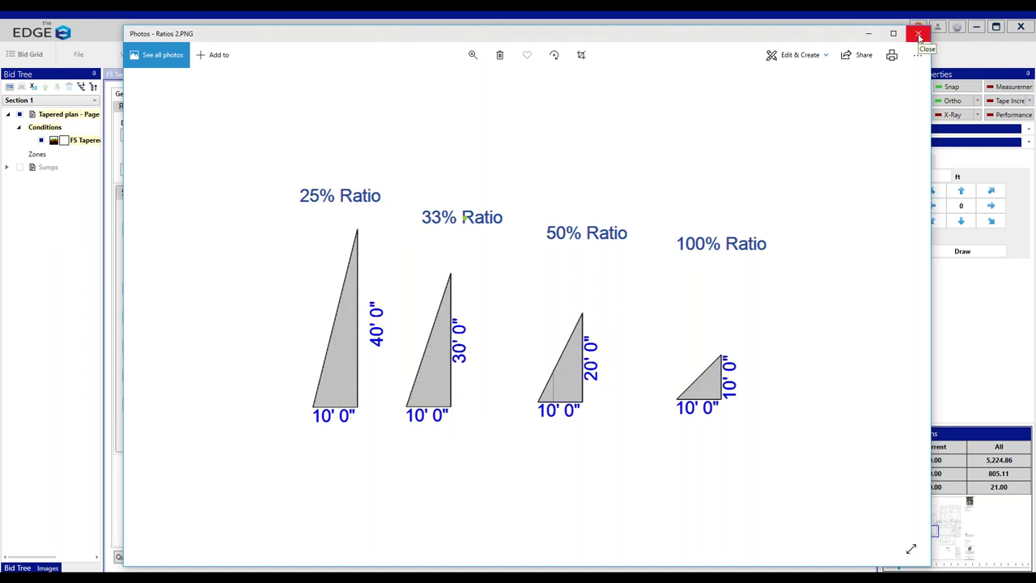
{"action": "left_click", "coordinate": [870, 34]}
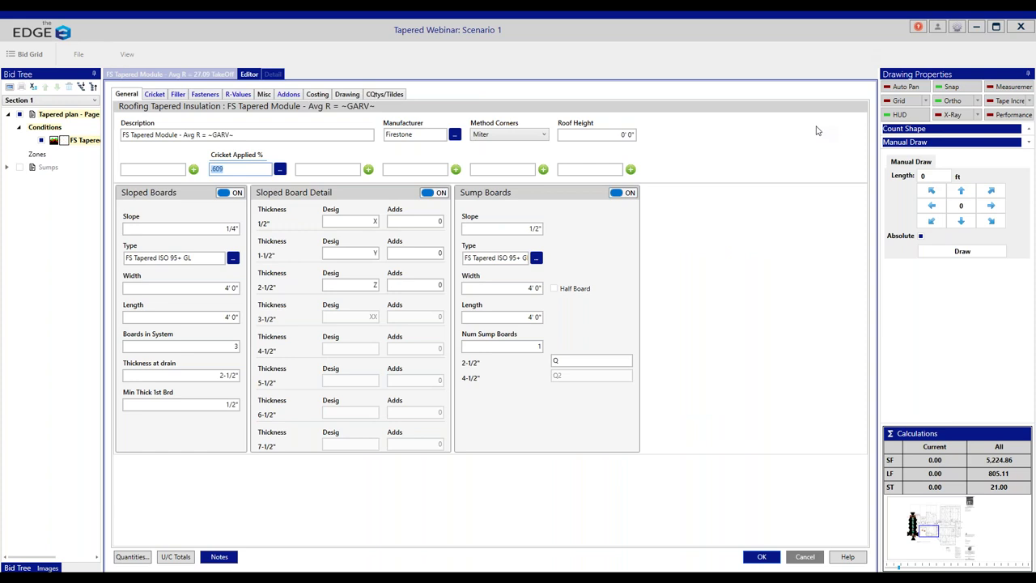
Step: Accept the takeoff editor changes and, from the bid grid, turn on the FS Tapered Module condition's Base board with a 2" thickness
{"action": "left_click", "coordinate": [771, 558]}
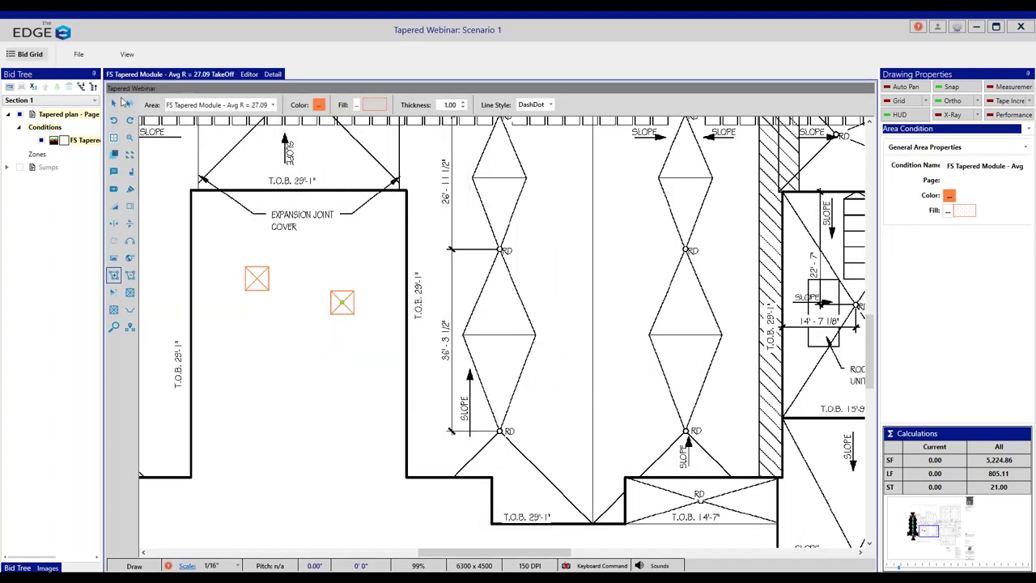
{"action": "left_click", "coordinate": [35, 55]}
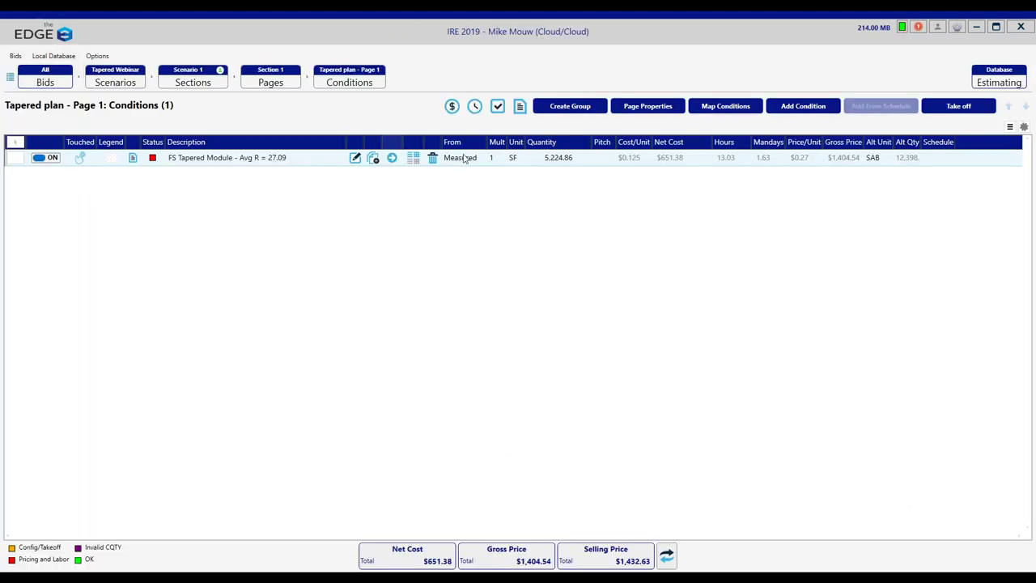
{"action": "left_click", "coordinate": [354, 159]}
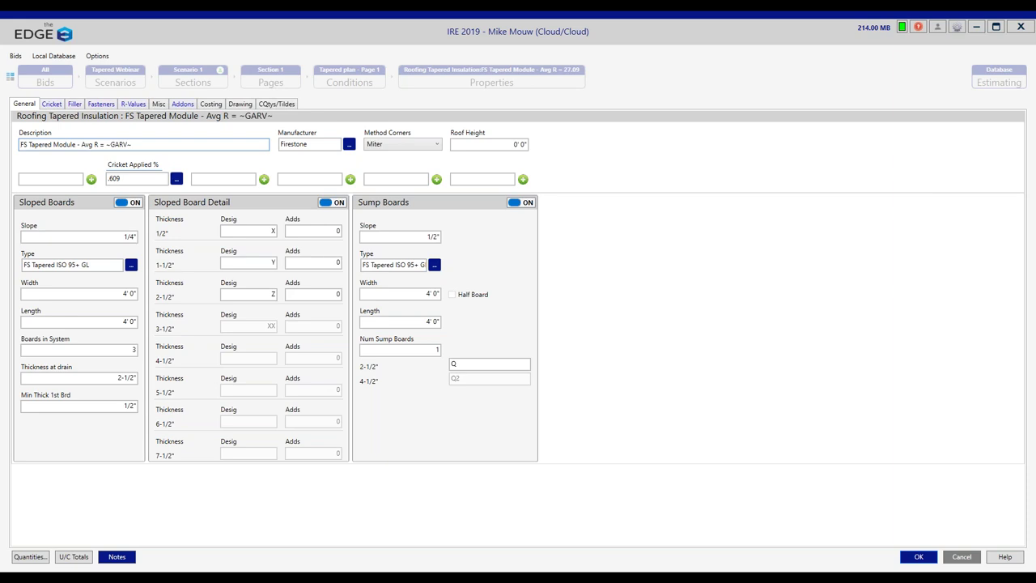
{"action": "left_click", "coordinate": [75, 106]}
{"action": "left_click", "coordinate": [550, 174]}
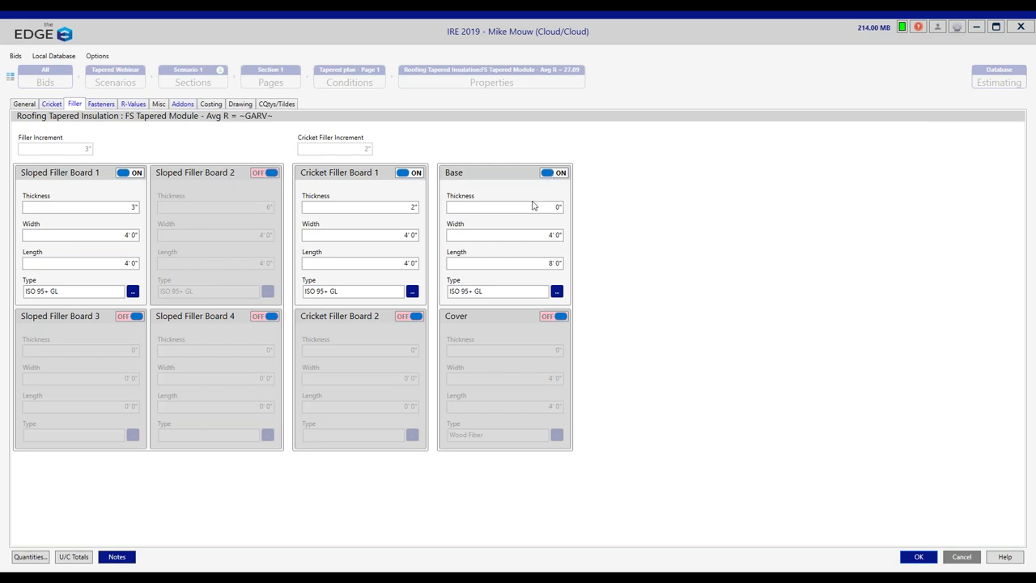
{"action": "left_click", "coordinate": [547, 209]}
{"action": "type", "text": "2"}
Step: Turn off the 1 Base Layer from Filler Tab addon, turn on 2 Base Layers of 2.2", and save the condition
{"action": "left_click", "coordinate": [183, 104]}
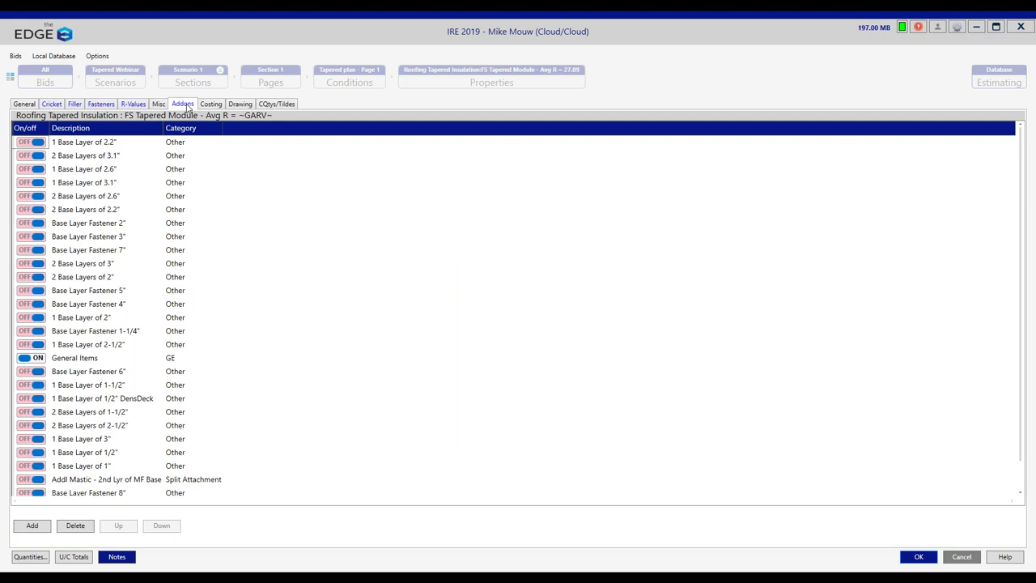
{"action": "left_click", "coordinate": [103, 129]}
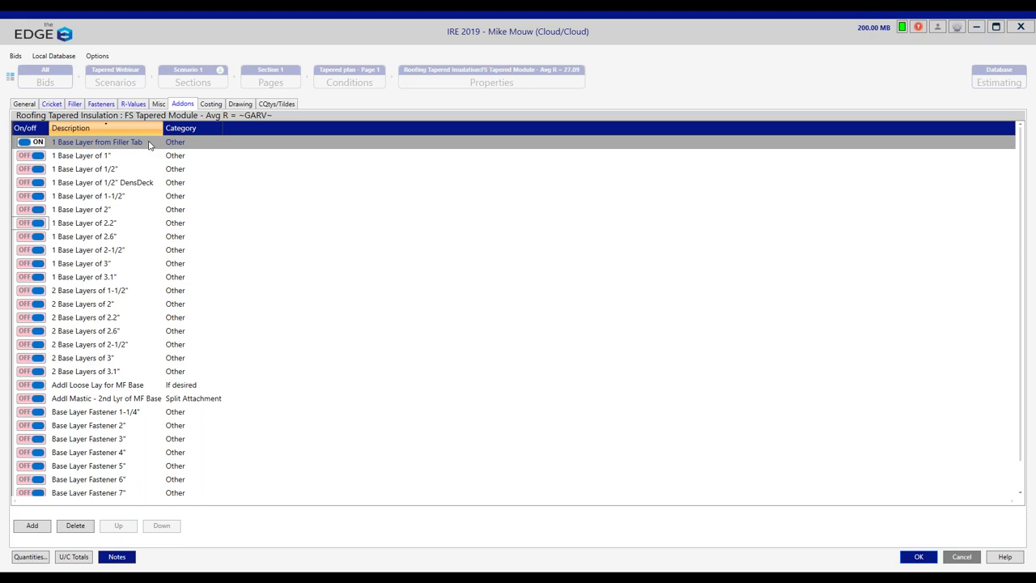
{"action": "left_click", "coordinate": [38, 143]}
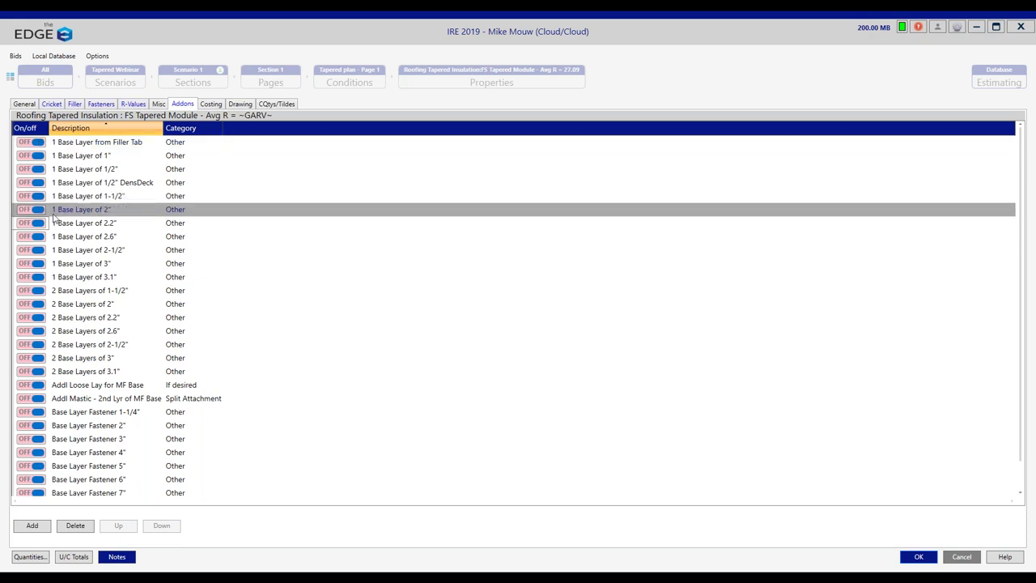
{"action": "left_click", "coordinate": [36, 318]}
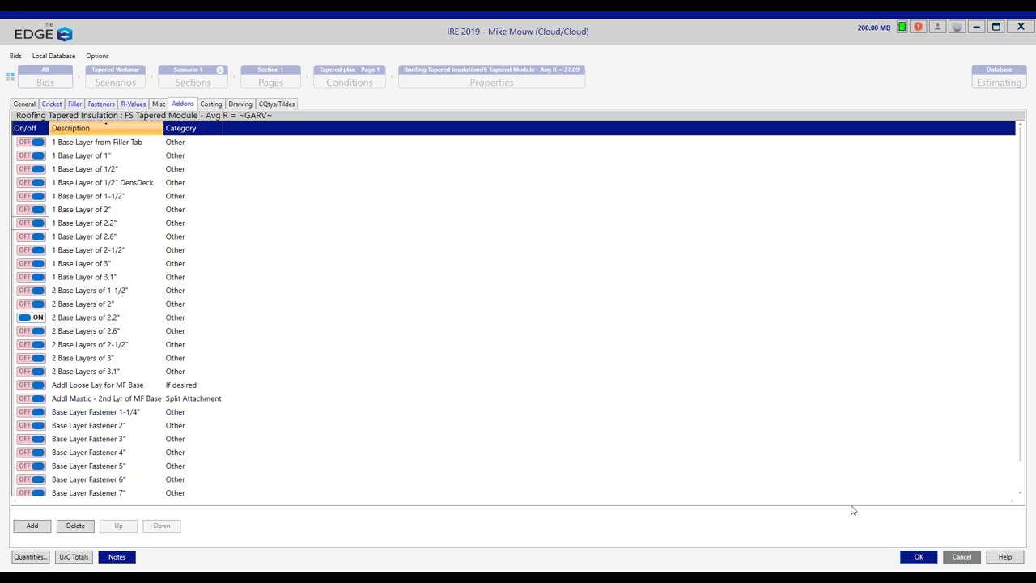
{"action": "left_click", "coordinate": [911, 561]}
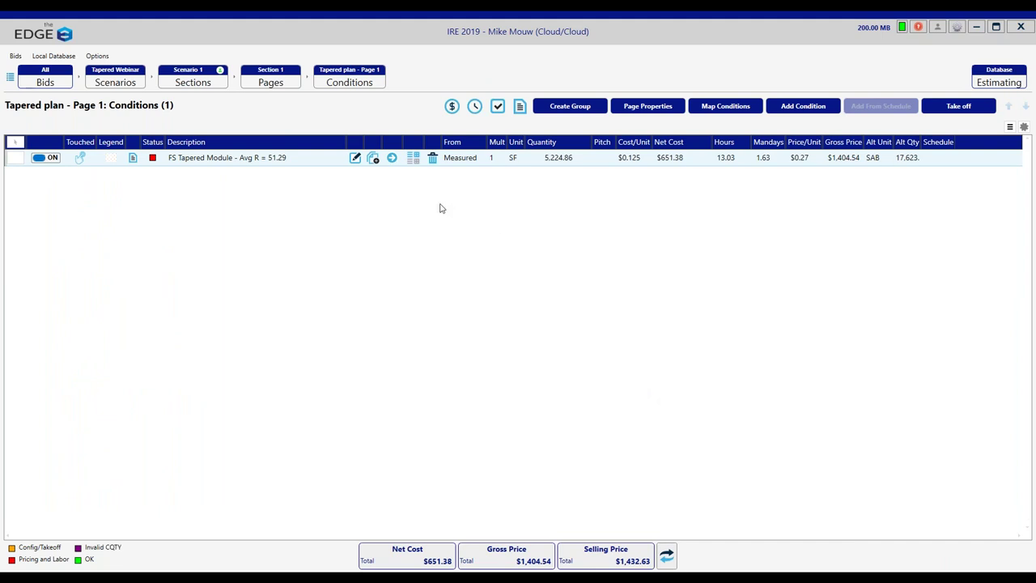
Step: Examine the condition's item list, checking the two 2.2" base boards under Multi-layer Base Insulation
{"action": "left_click", "coordinate": [413, 158]}
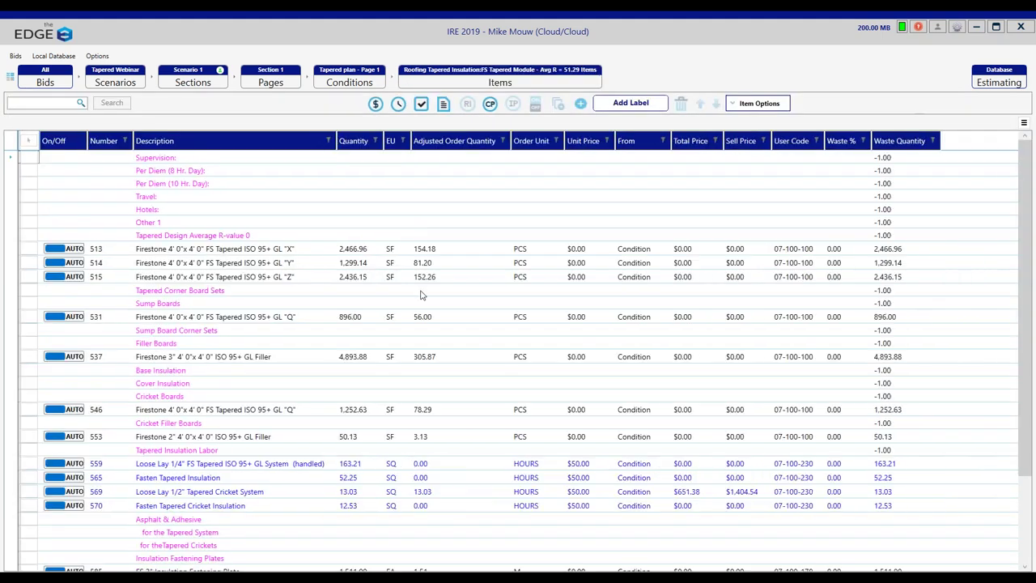
{"action": "scroll", "coordinate": [389, 433], "scroll_direction": "down", "scroll_amount": 5}
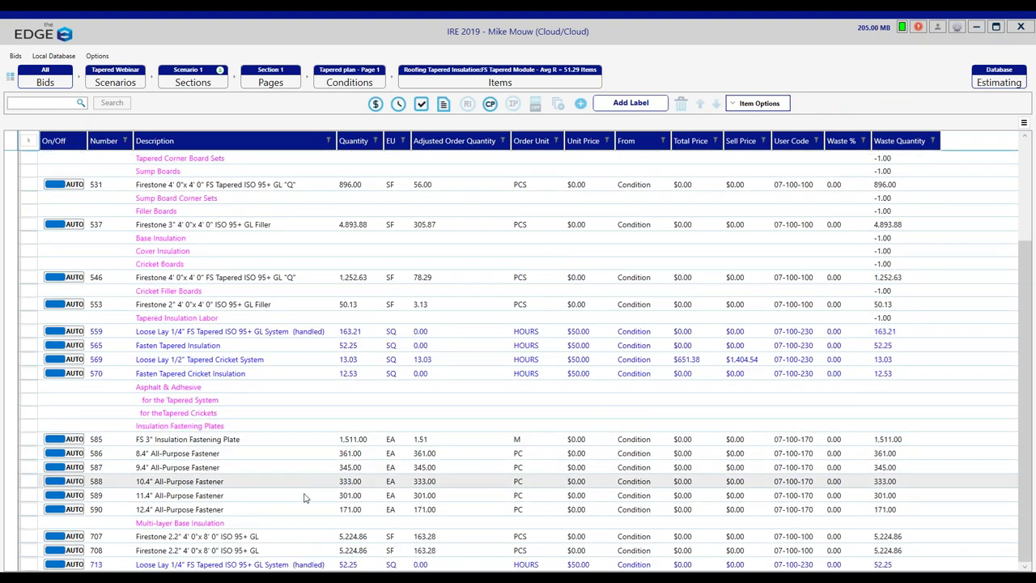
{"action": "left_click", "coordinate": [302, 536]}
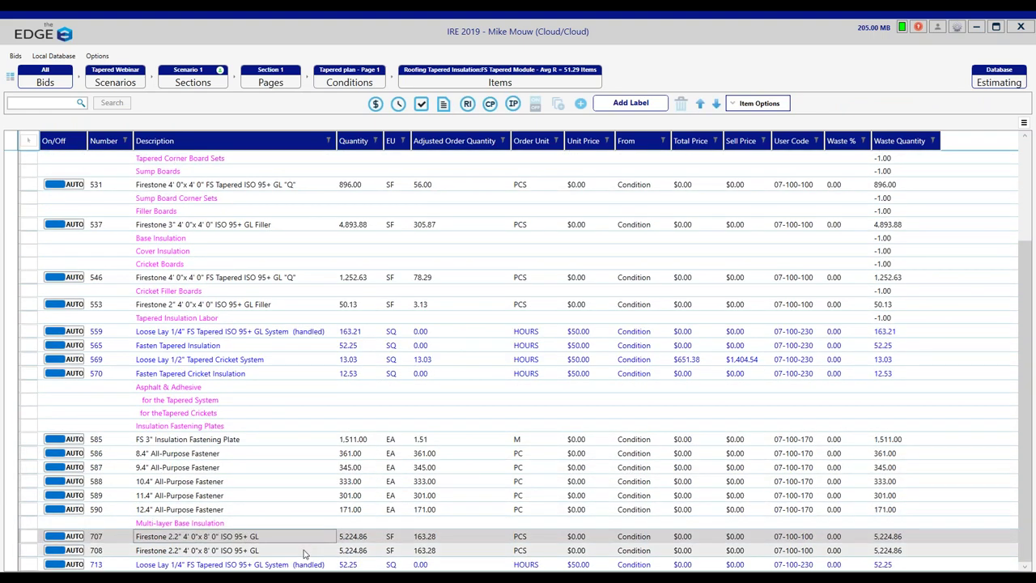
{"action": "left_click", "coordinate": [304, 552]}
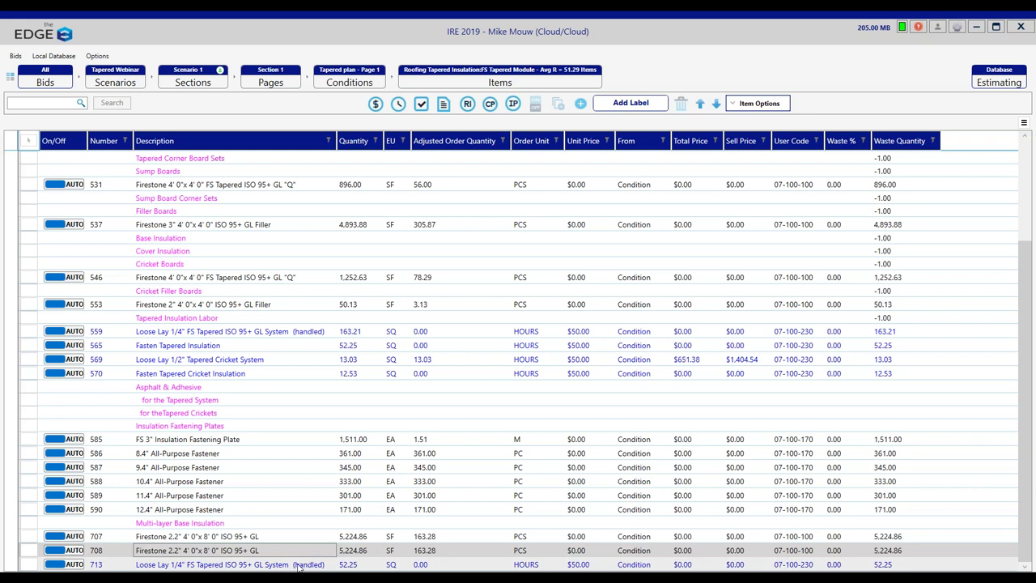
Step: Reopen the condition's properties from the item list and set Fasten To in the fastener calculations to Base
{"action": "left_click", "coordinate": [490, 104]}
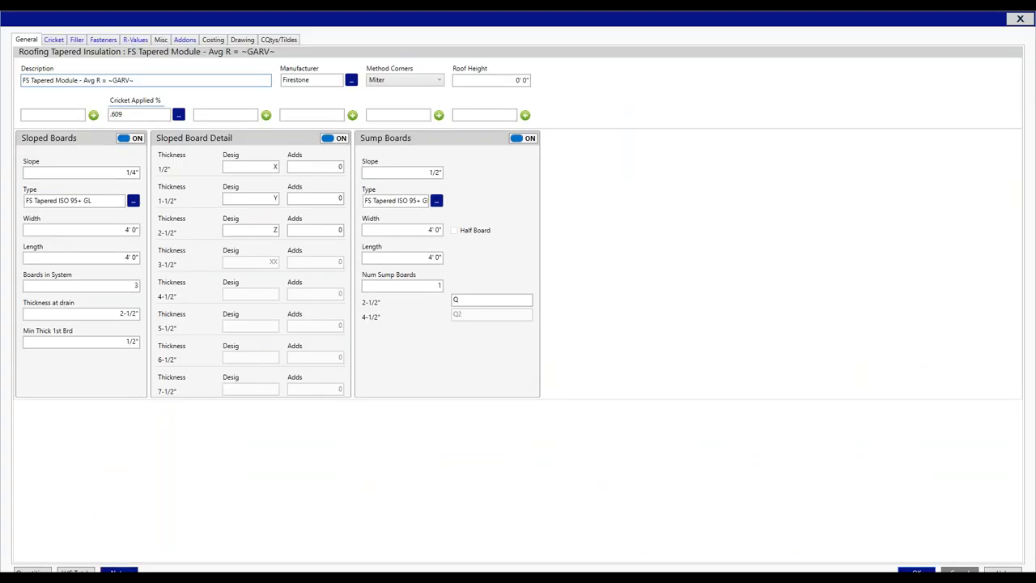
{"action": "left_click", "coordinate": [185, 41]}
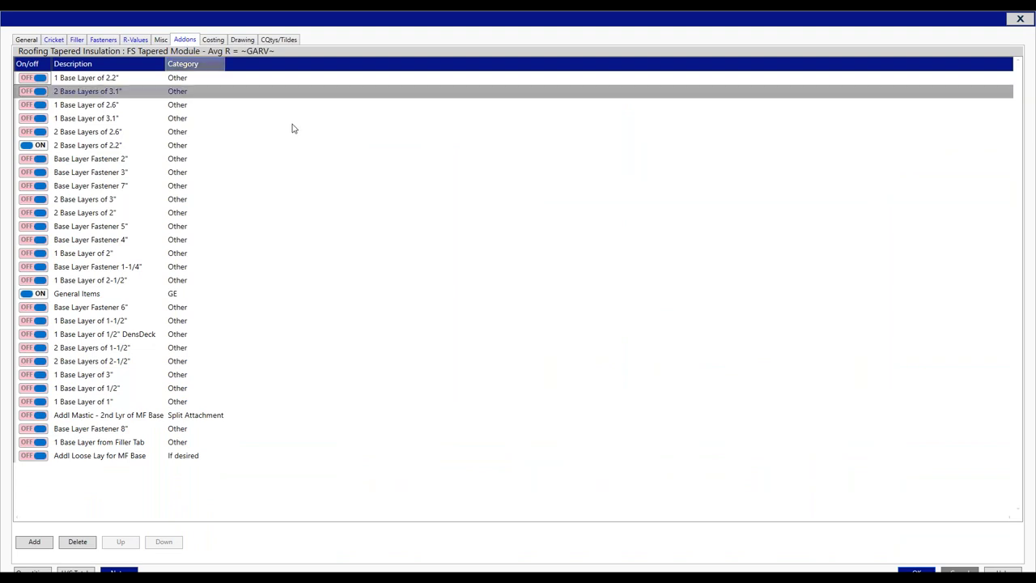
{"action": "left_click", "coordinate": [103, 65]}
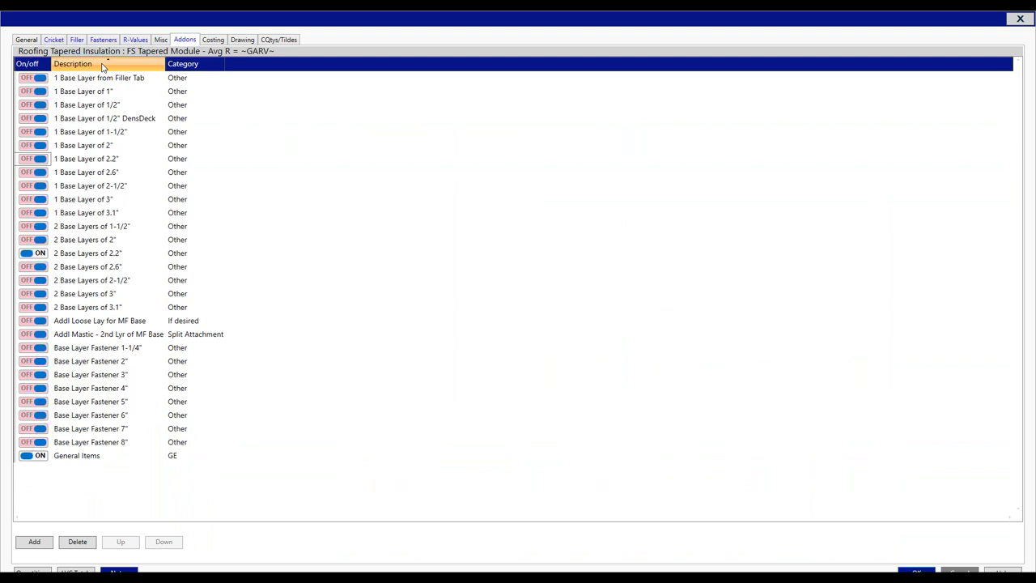
{"action": "left_click", "coordinate": [102, 42]}
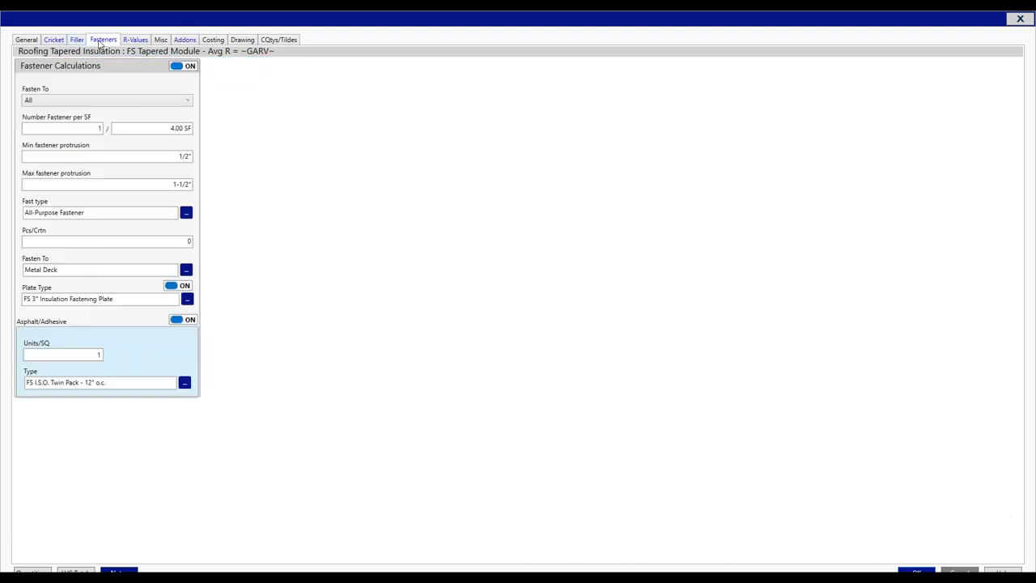
{"action": "left_click", "coordinate": [105, 101]}
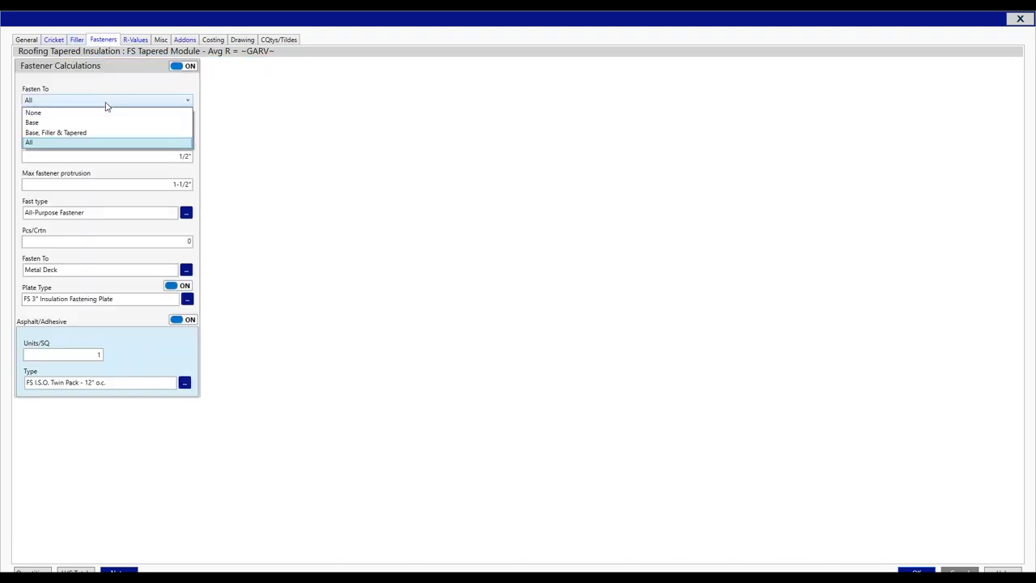
{"action": "left_click", "coordinate": [104, 124]}
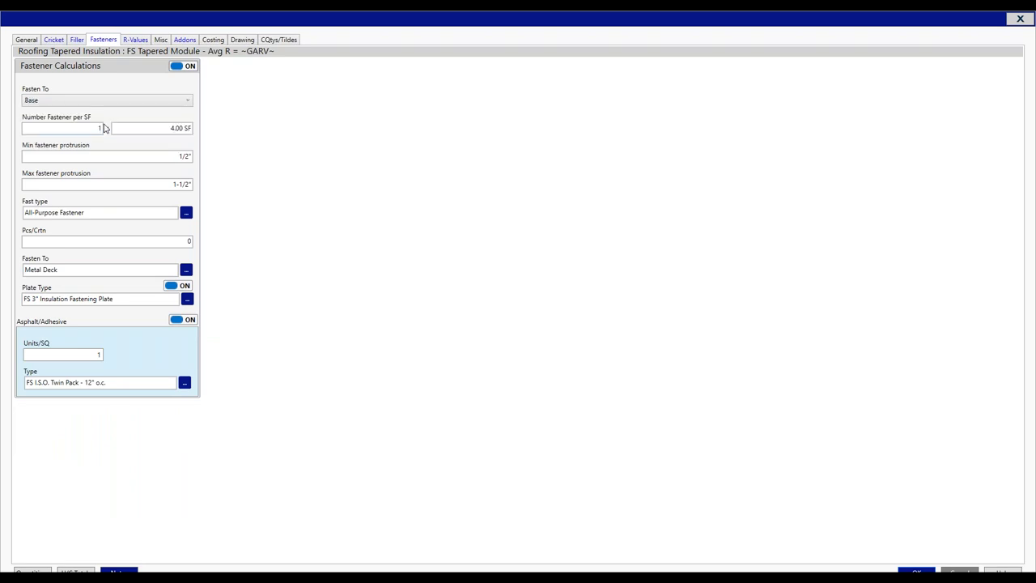
Step: Turn on the Base Layer Fastener 6" and Addl Loose Lay for MF Base addons, save, and check the fastener item
{"action": "left_click", "coordinate": [185, 43]}
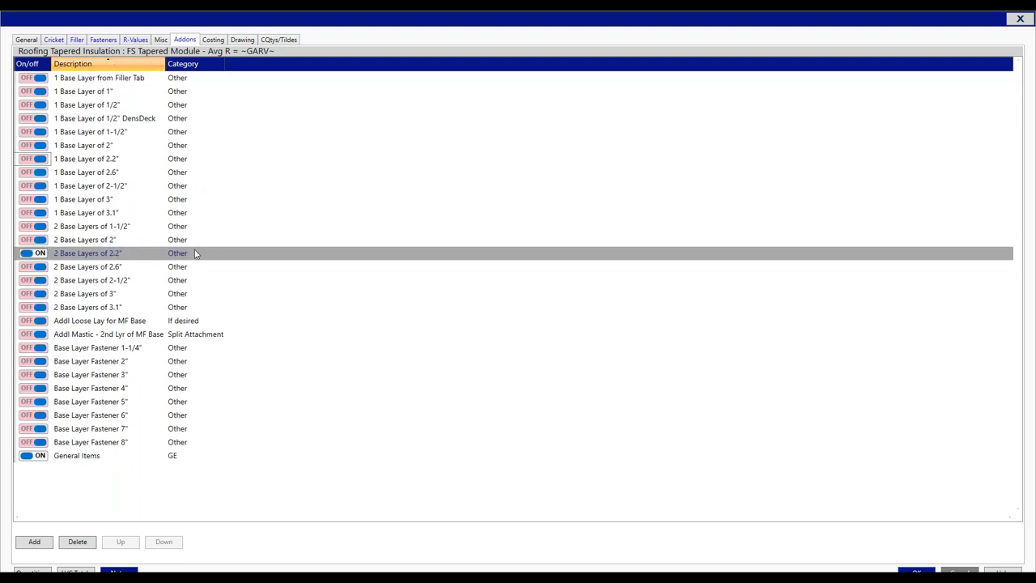
{"action": "left_click", "coordinate": [30, 416]}
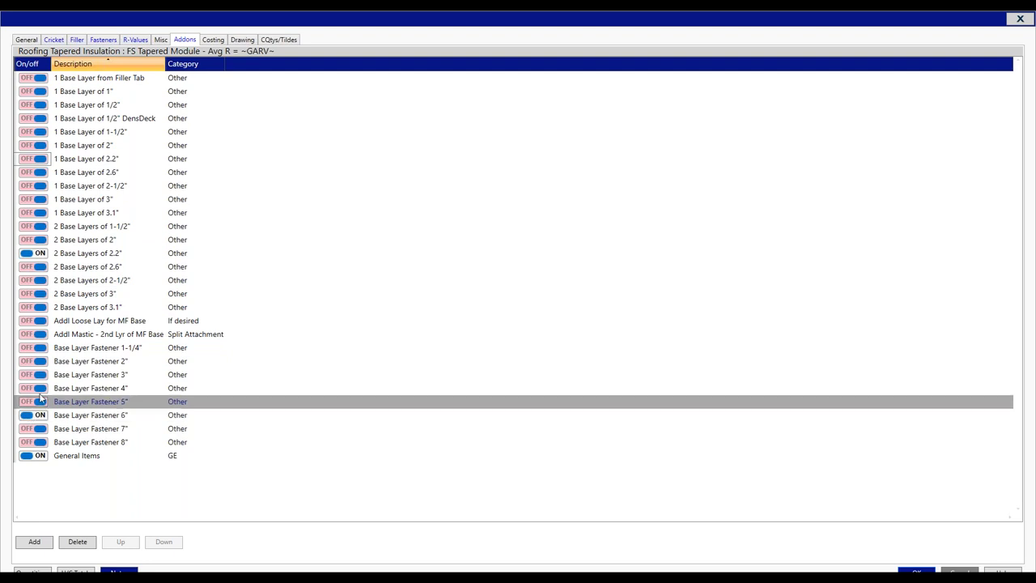
{"action": "left_click", "coordinate": [26, 322]}
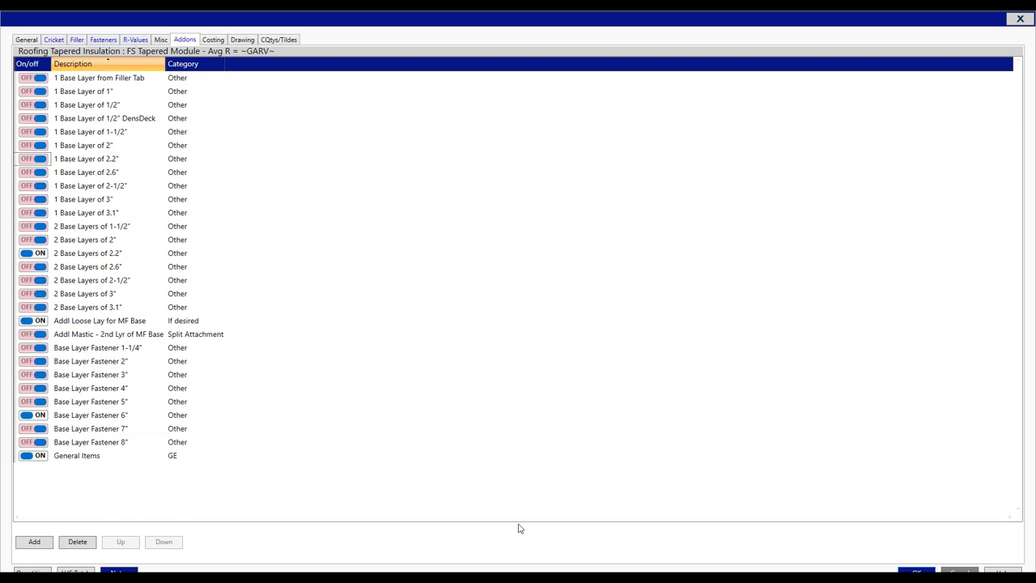
{"action": "left_click", "coordinate": [917, 572]}
{"action": "scroll", "coordinate": [543, 488], "scroll_direction": "down", "scroll_amount": 5}
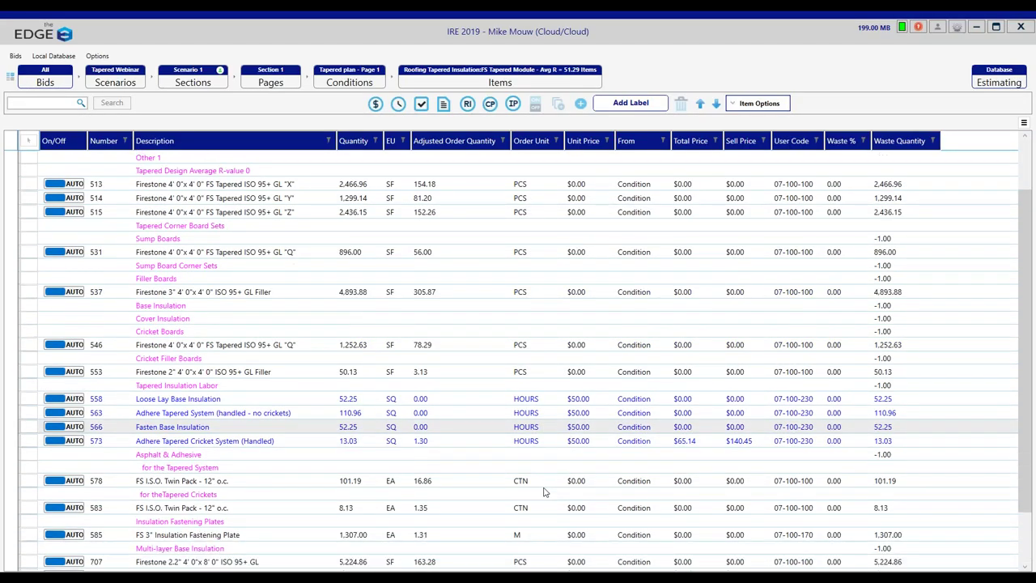
{"action": "left_click", "coordinate": [273, 540]}
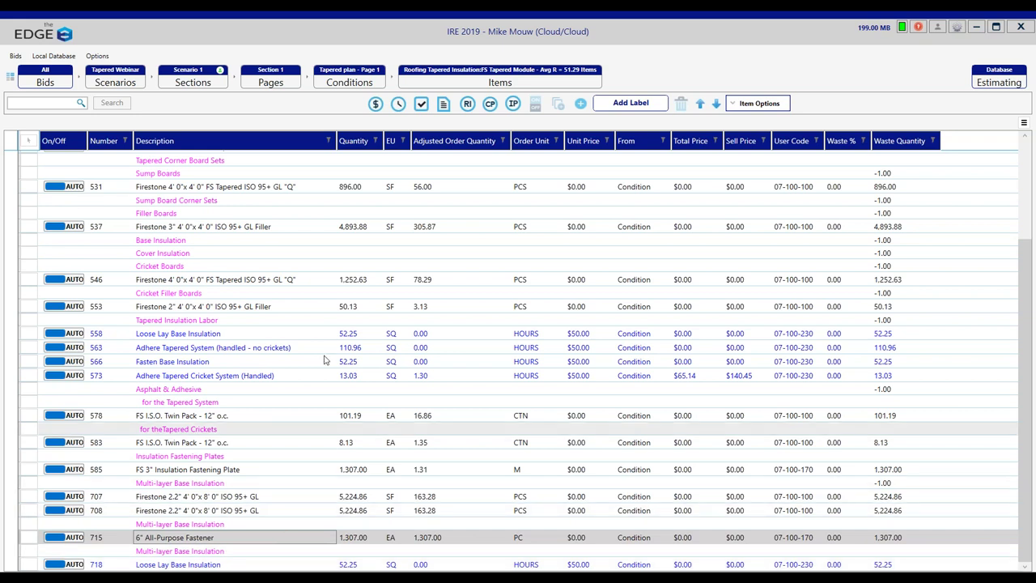
Step: Replace the Base Layer Fastener 6" addon with Base Layer Fastener 4", turn on Addl Mastic - 2nd Lyr of MF Base, and save
{"action": "left_click", "coordinate": [489, 106]}
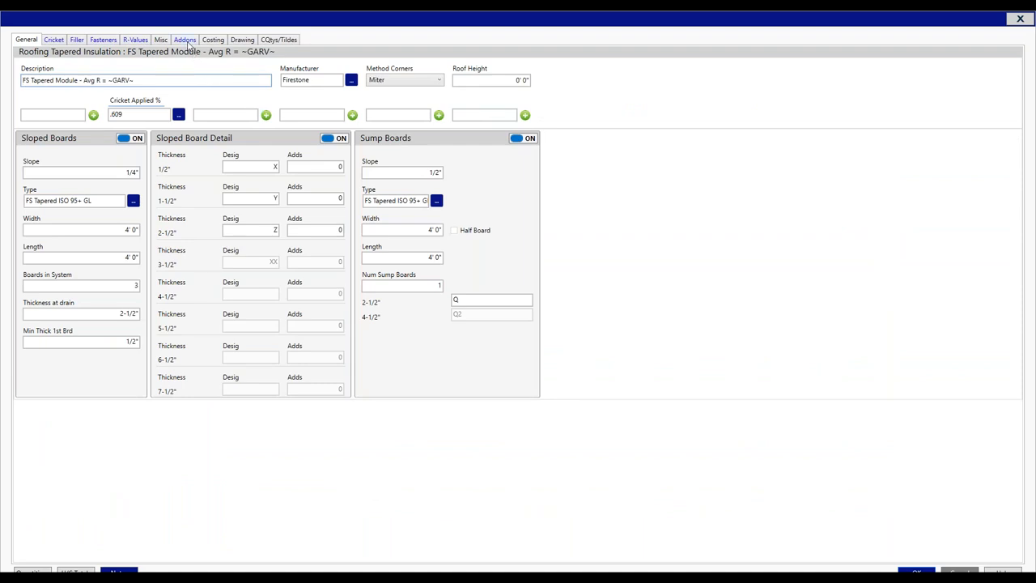
{"action": "left_click", "coordinate": [186, 40]}
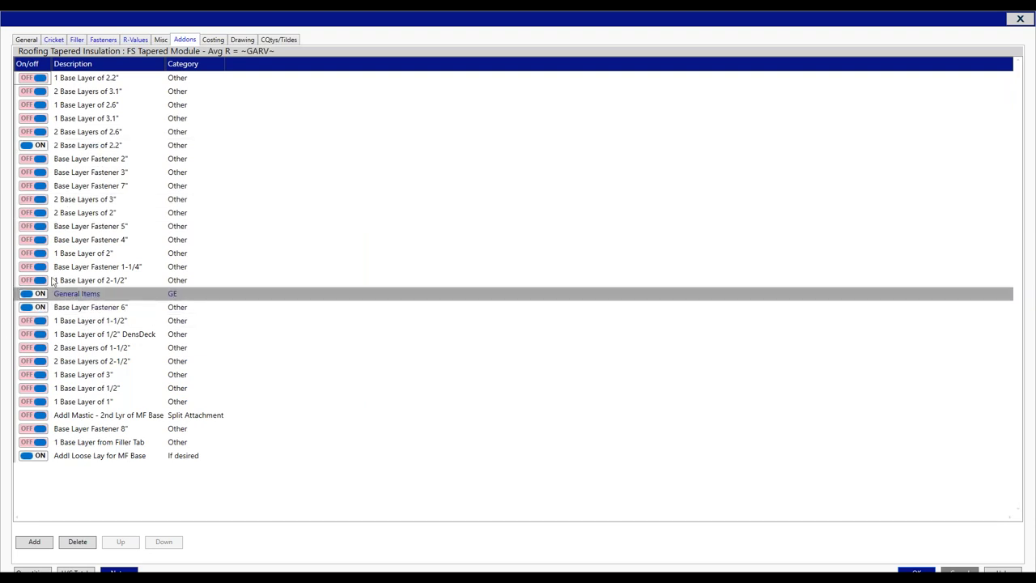
{"action": "left_click", "coordinate": [91, 67]}
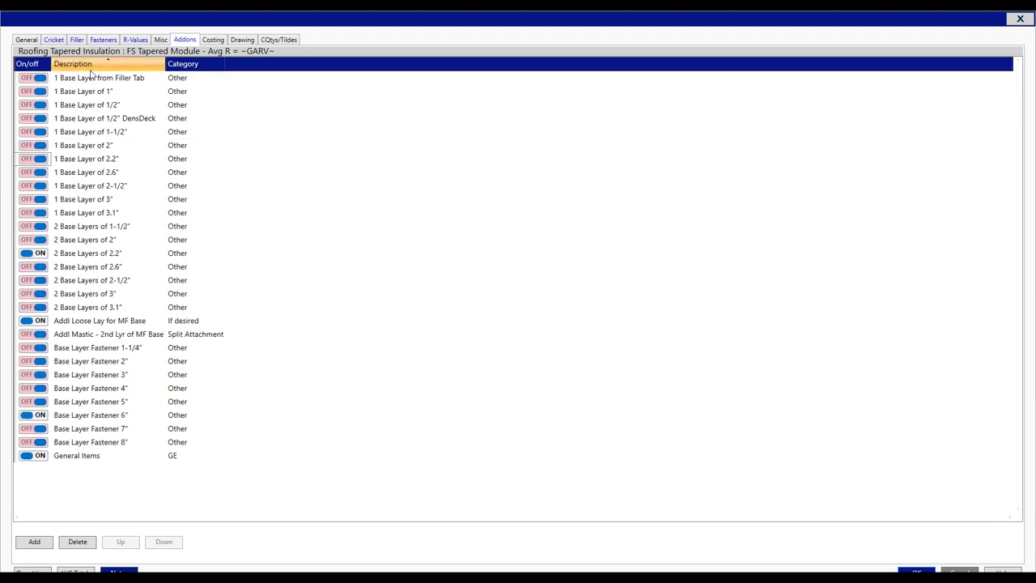
{"action": "left_click", "coordinate": [42, 416]}
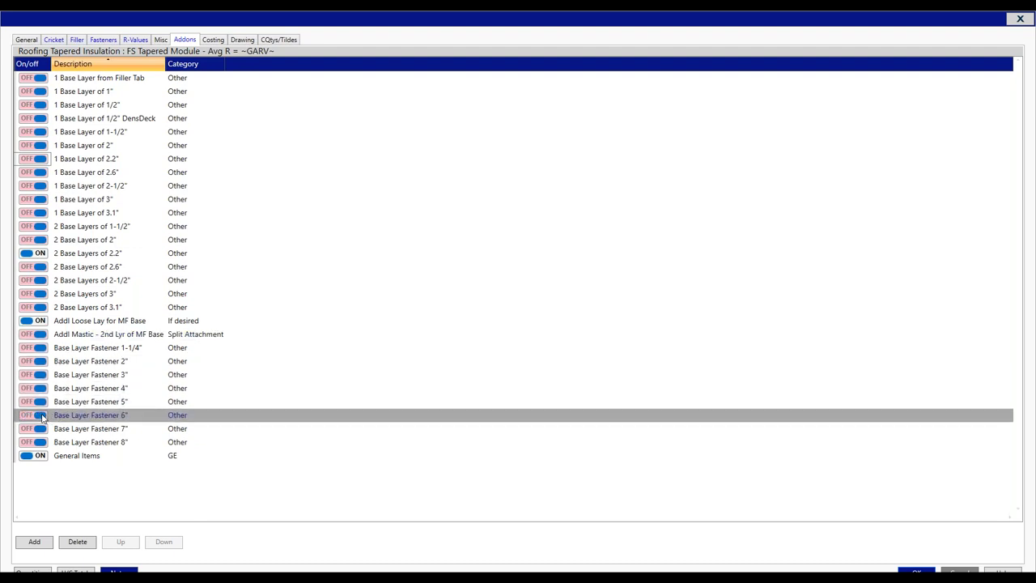
{"action": "left_click", "coordinate": [39, 388]}
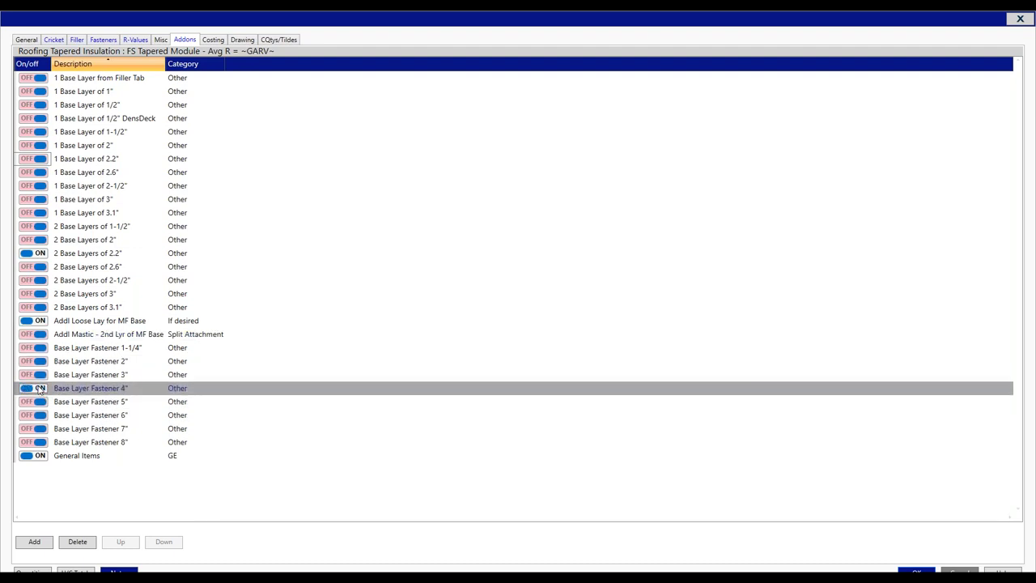
{"action": "left_click", "coordinate": [35, 336]}
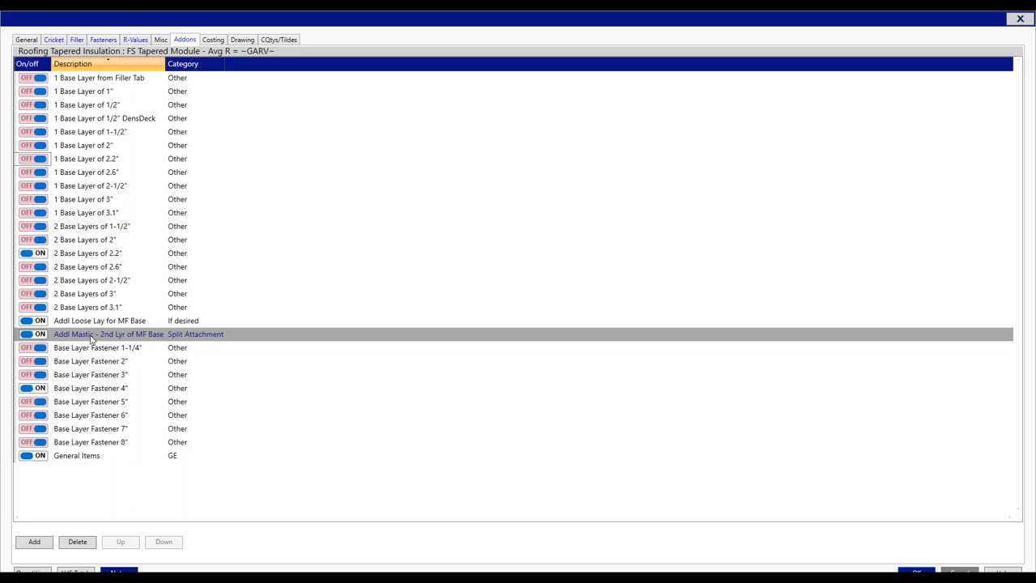
{"action": "left_click", "coordinate": [916, 572]}
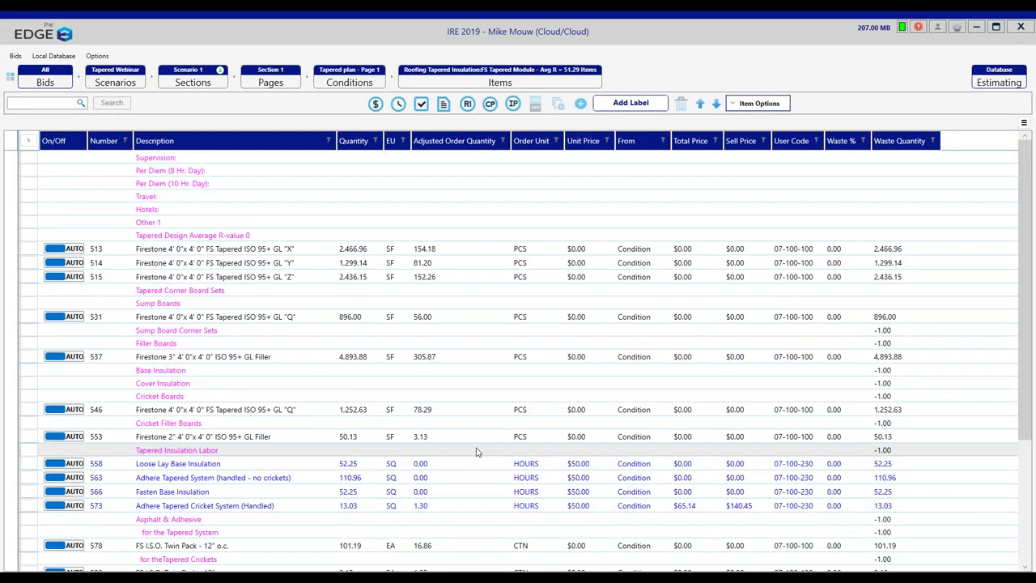
Step: Examine the multi-layer base insulation items, including the 4" fastener, and review the condition's addons sorted by description
{"action": "scroll", "coordinate": [434, 438], "scroll_direction": "down", "scroll_amount": 4}
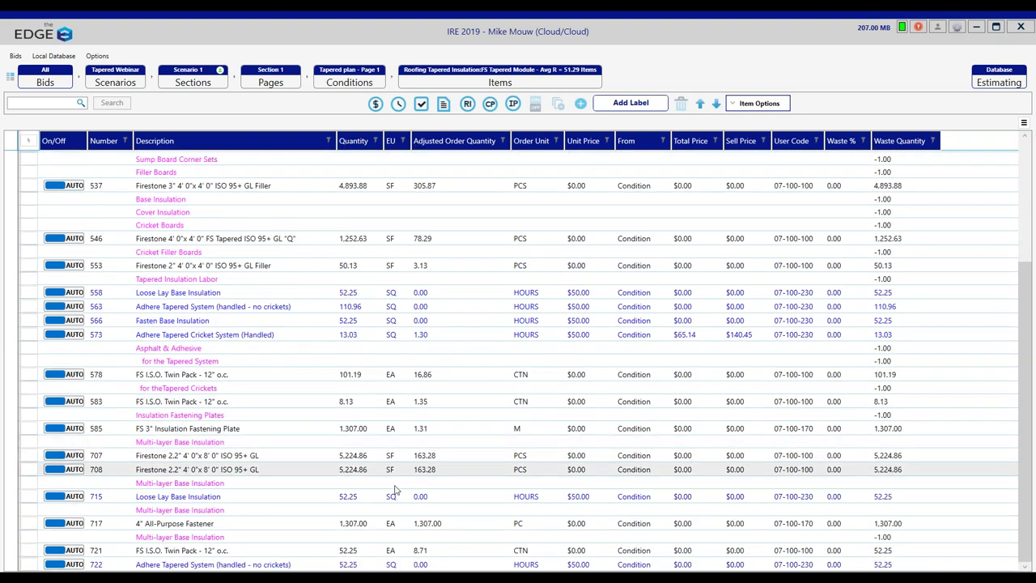
{"action": "left_click", "coordinate": [293, 527]}
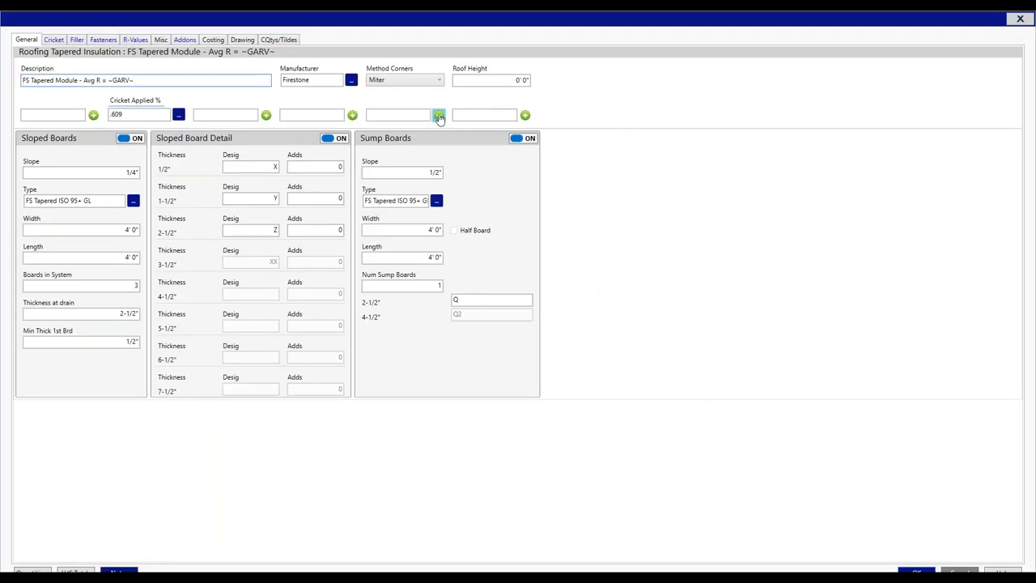
{"action": "left_click", "coordinate": [186, 40]}
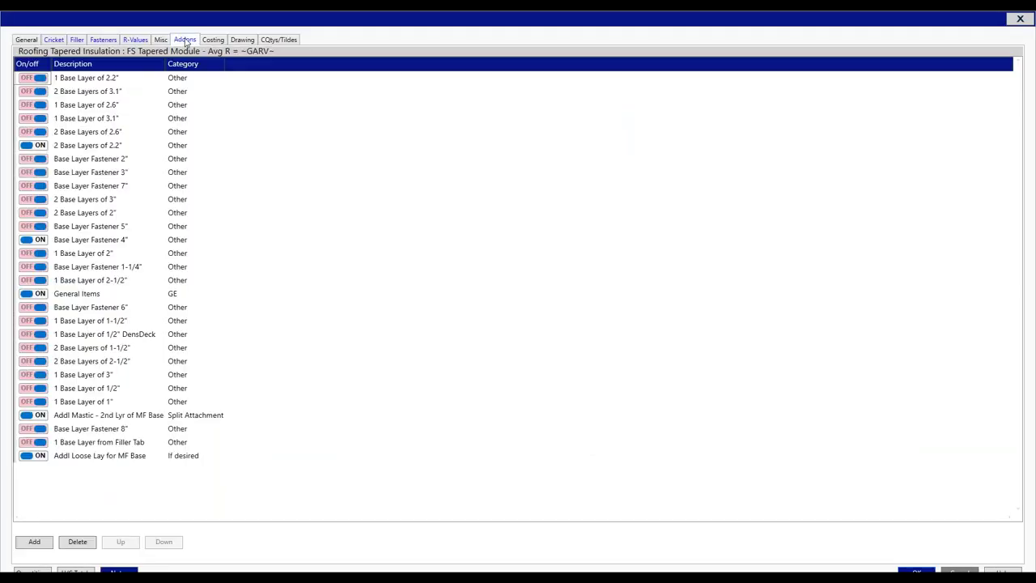
{"action": "left_click", "coordinate": [105, 66]}
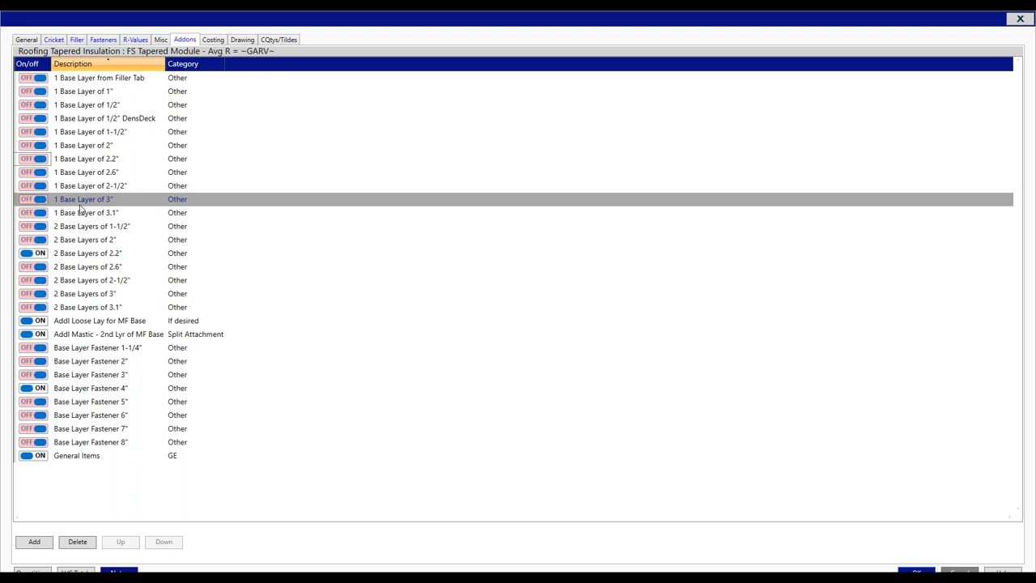
Step: Set the number of sloped boards in the system to 4 in the condition's general settings
{"action": "left_click", "coordinate": [27, 43]}
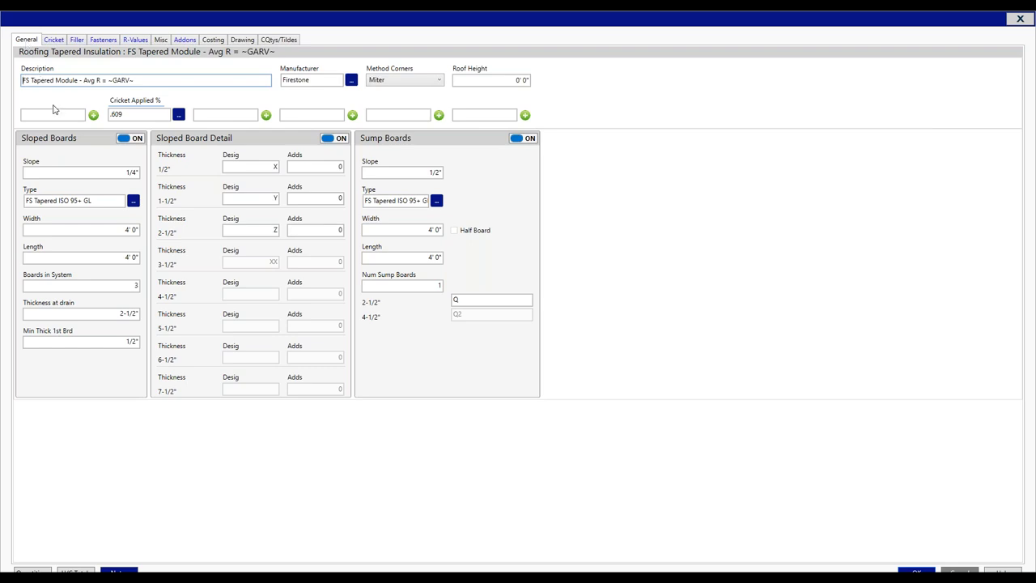
{"action": "left_click", "coordinate": [120, 288]}
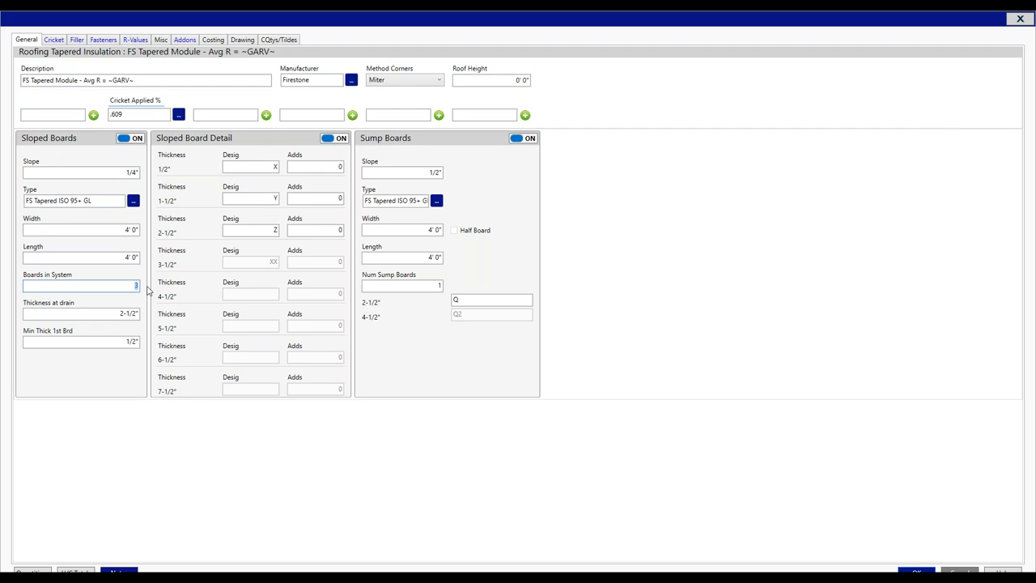
{"action": "type", "text": "4"}
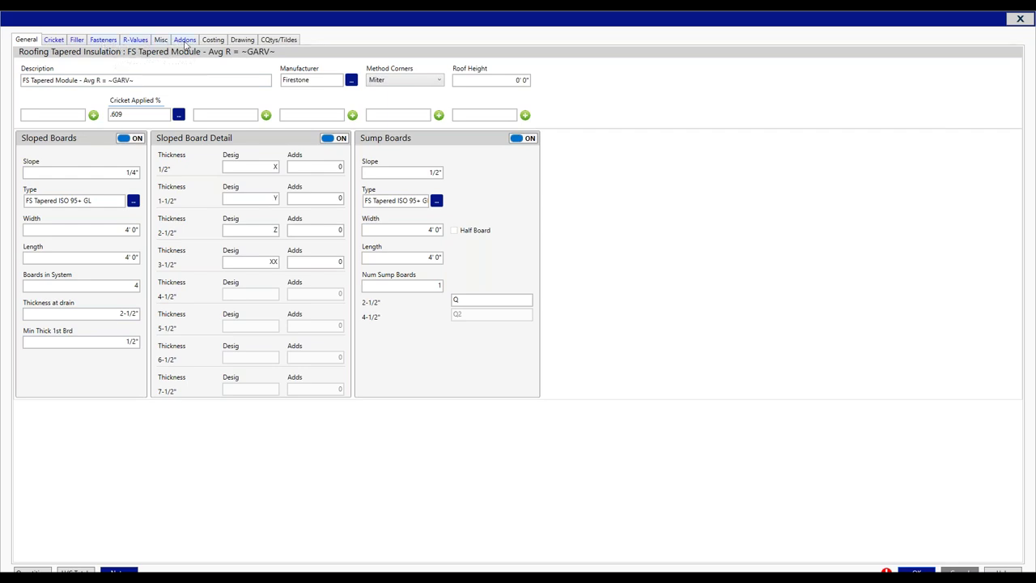
Step: Replace the 2 Base Layers of 2.2" addon with single base layers of 1/2" DensDeck, 1-1/2" and 2.6"
{"action": "left_click", "coordinate": [185, 40]}
{"action": "left_click", "coordinate": [42, 254]}
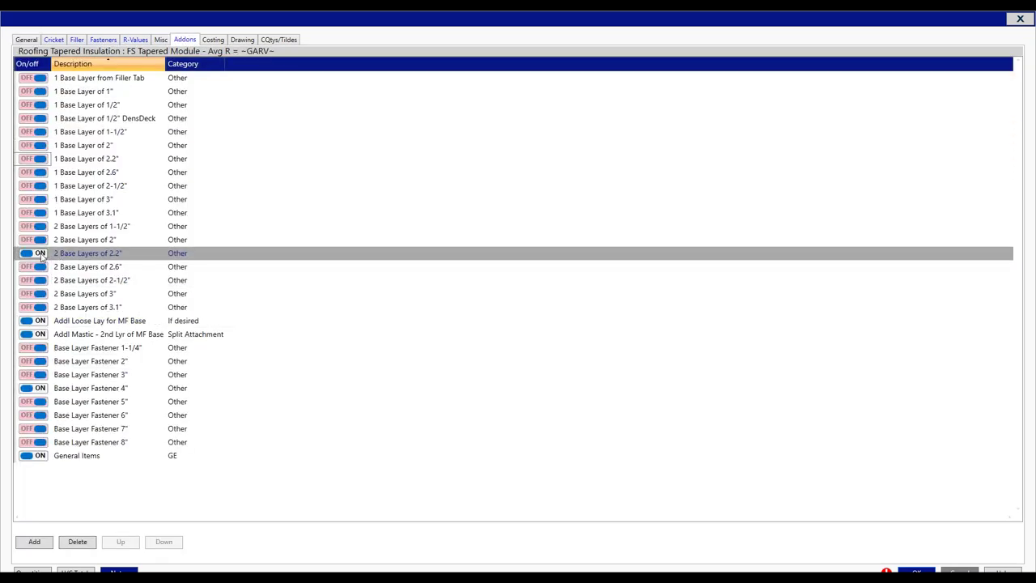
{"action": "left_click", "coordinate": [40, 255]}
{"action": "left_click", "coordinate": [32, 119]}
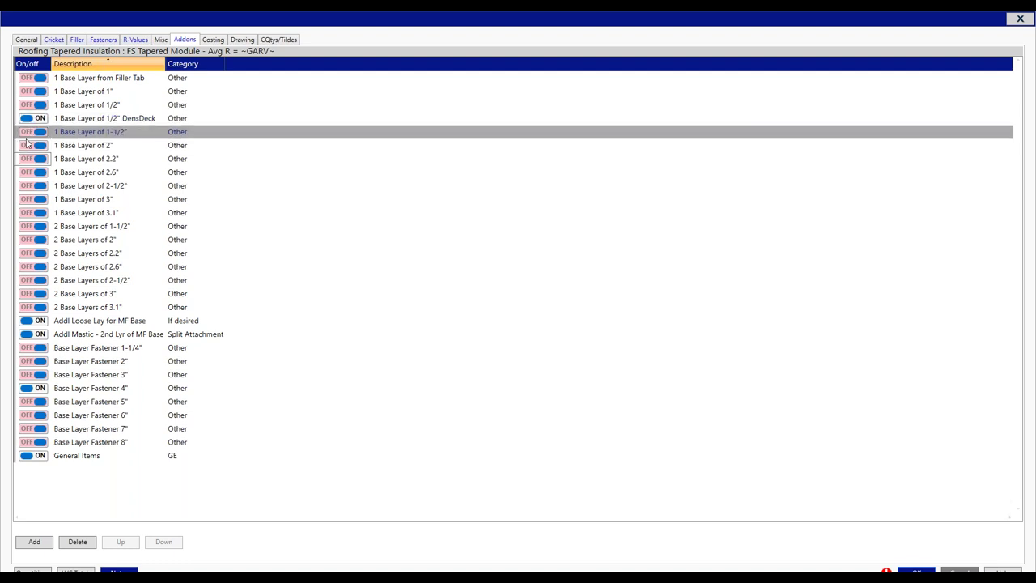
{"action": "left_click", "coordinate": [26, 134]}
{"action": "left_click", "coordinate": [28, 173]}
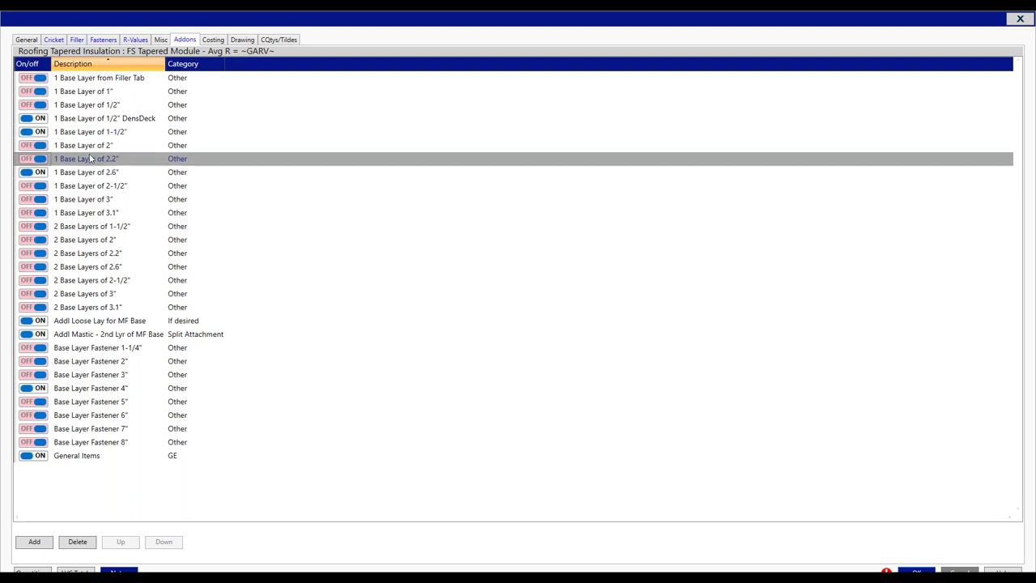
Step: Set the Base board thickness to 4.6" in the filler settings
{"action": "left_click", "coordinate": [79, 42]}
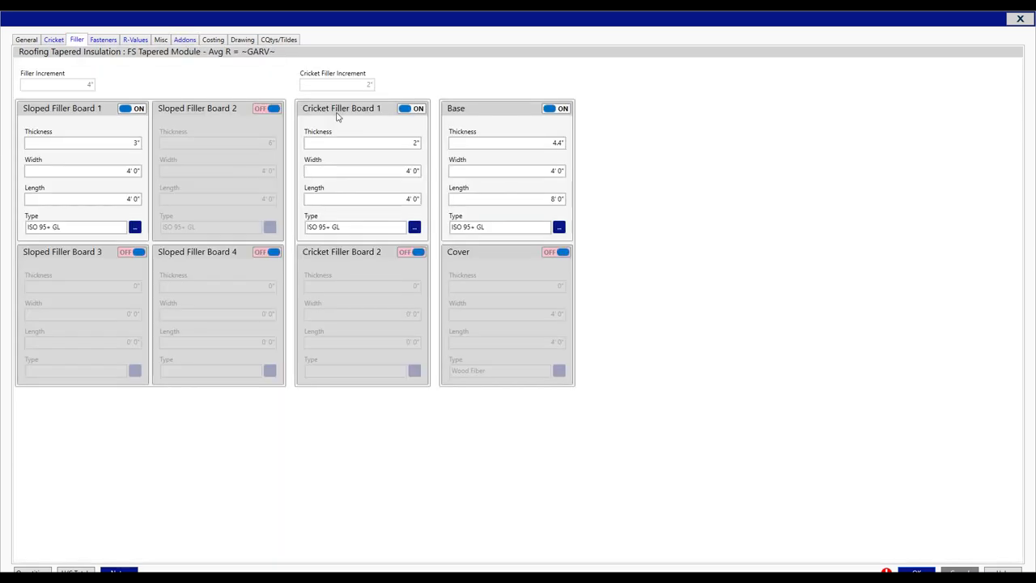
{"action": "left_click", "coordinate": [548, 143]}
{"action": "type", "text": "4.6"}
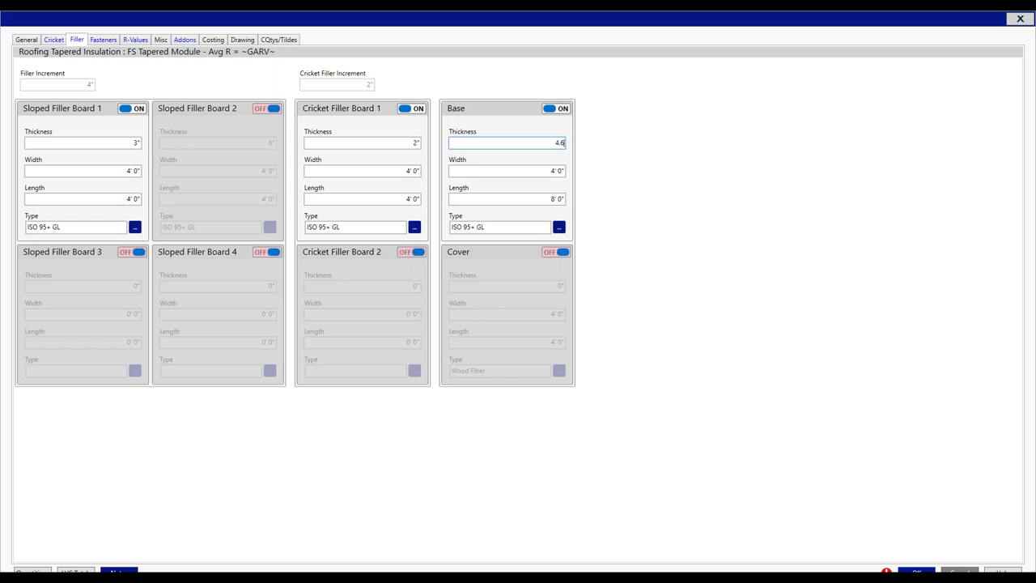
Step: Check the active base layer addons against the Base thickness, switching the Base section off and back on
{"action": "left_click", "coordinate": [184, 42]}
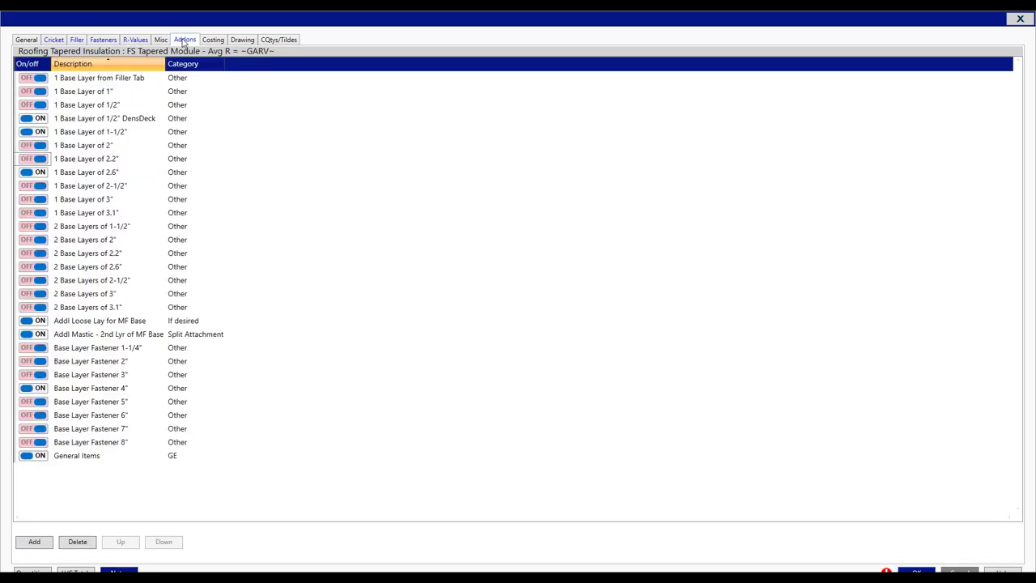
{"action": "left_click", "coordinate": [76, 40]}
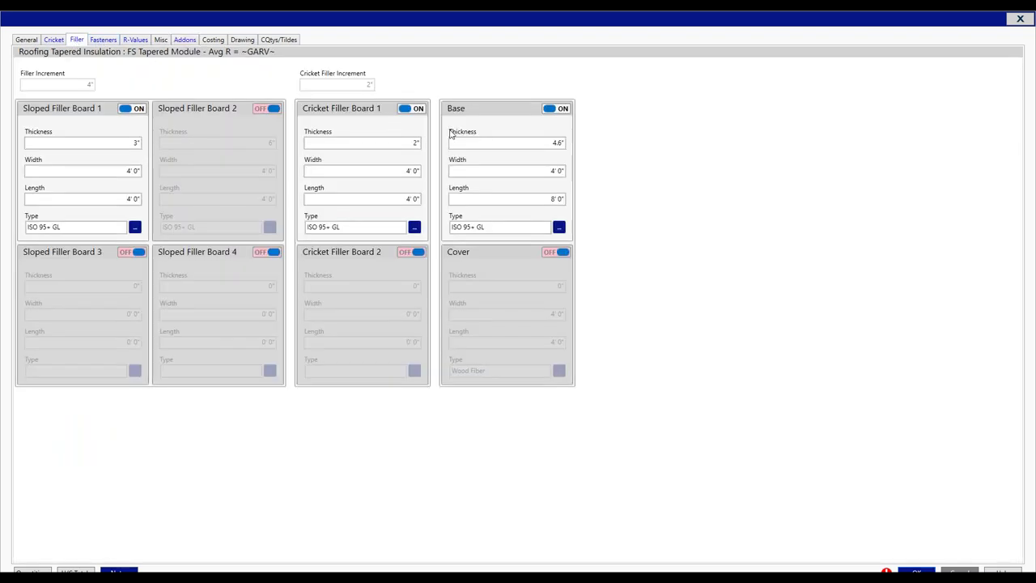
{"action": "left_click", "coordinate": [545, 144]}
{"action": "left_click", "coordinate": [562, 109]}
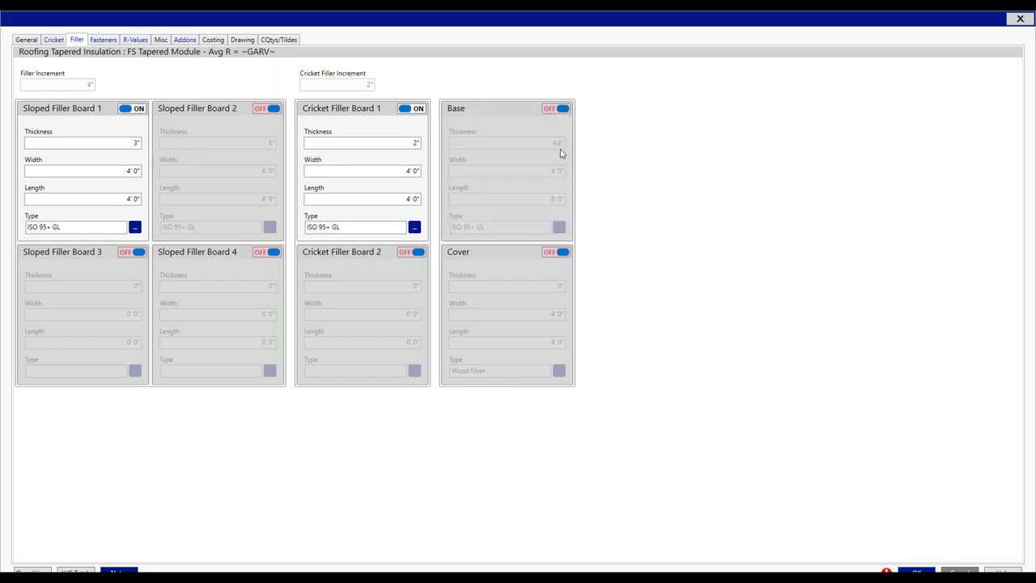
{"action": "left_click", "coordinate": [552, 109]}
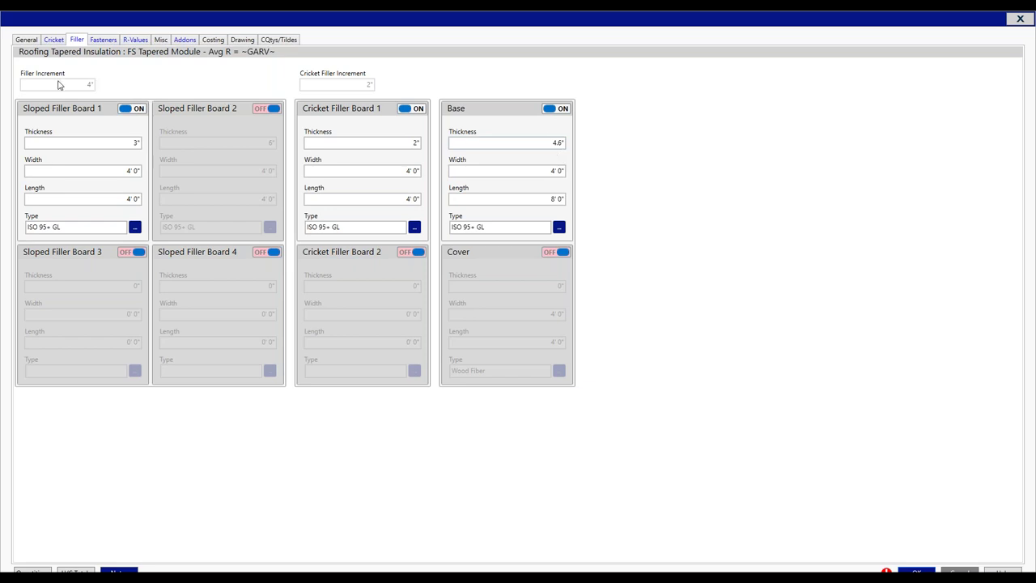
Step: Try Fasten To set to All in the fastener calculations, and return it to Base
{"action": "left_click", "coordinate": [99, 41]}
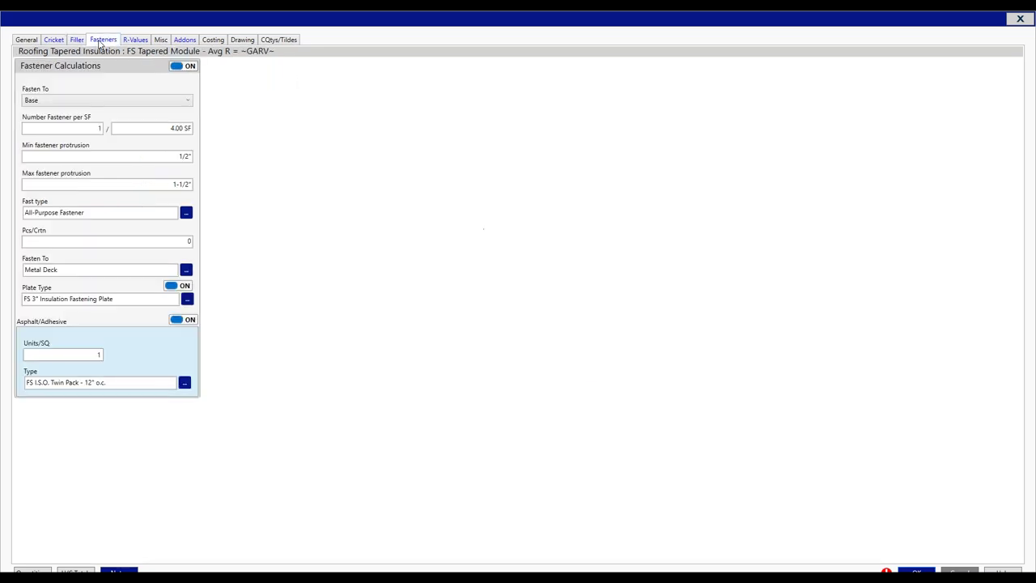
{"action": "left_click", "coordinate": [104, 105]}
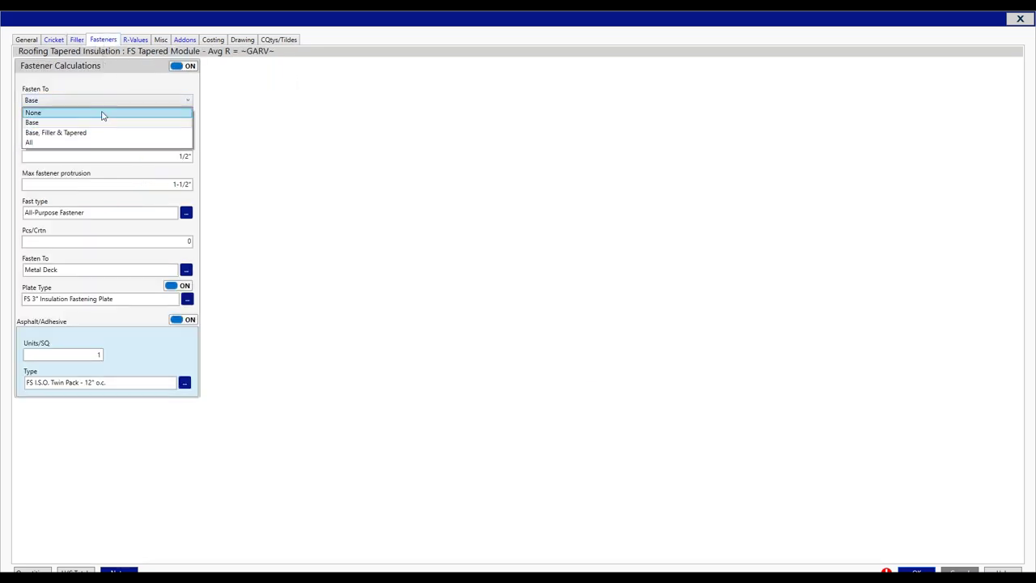
{"action": "left_click", "coordinate": [113, 144]}
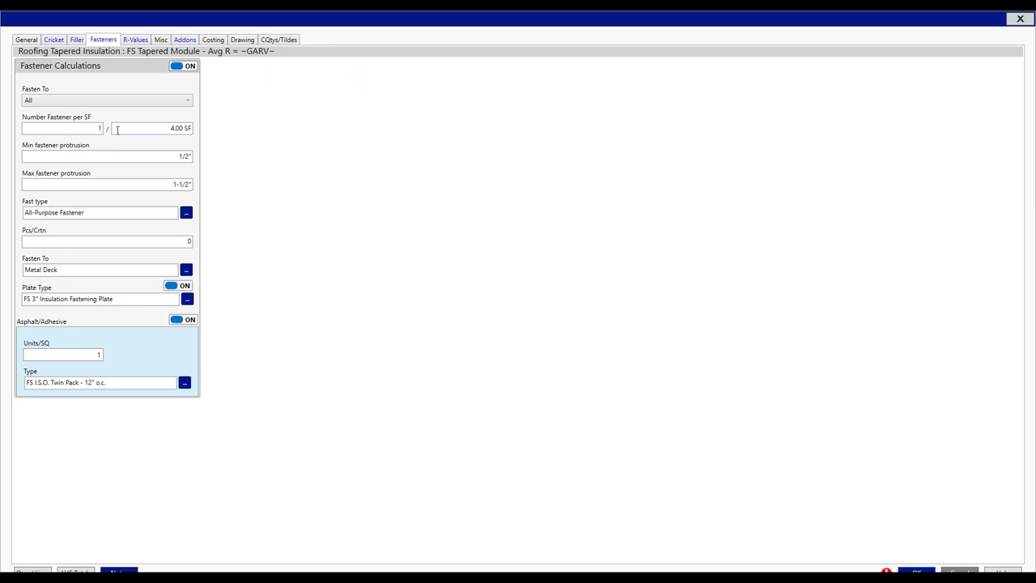
{"action": "left_click", "coordinate": [116, 100]}
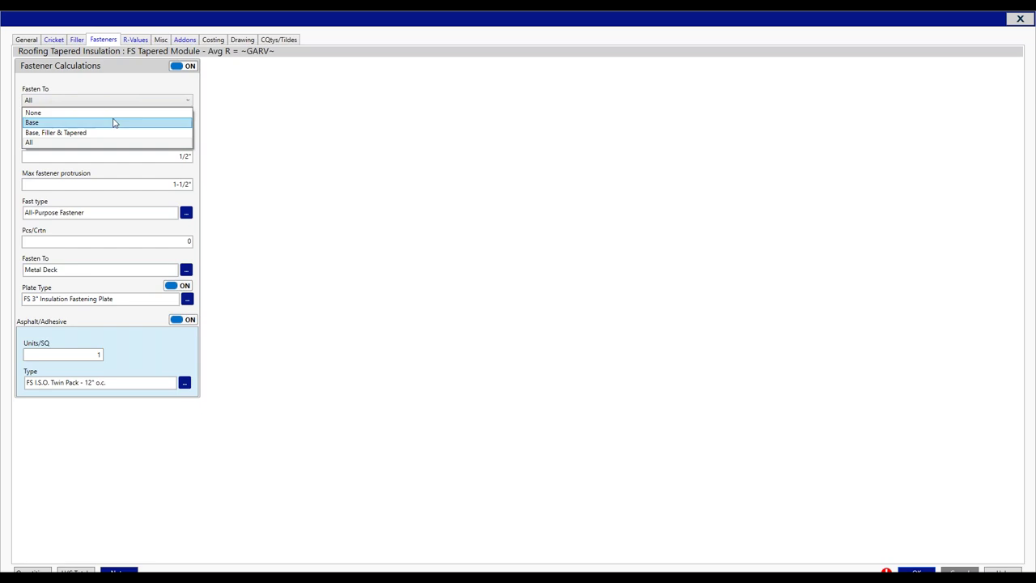
{"action": "left_click", "coordinate": [114, 123]}
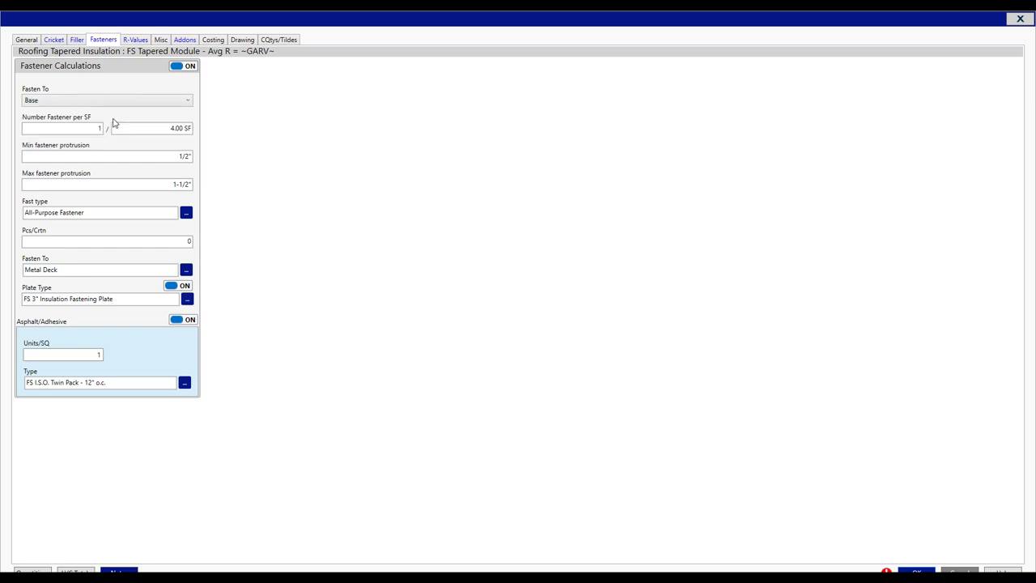
Step: Replace the Base Layer Fastener 4" addon with Base Layer Fastener 6", leaving the 7" fastener off
{"action": "left_click", "coordinate": [185, 40]}
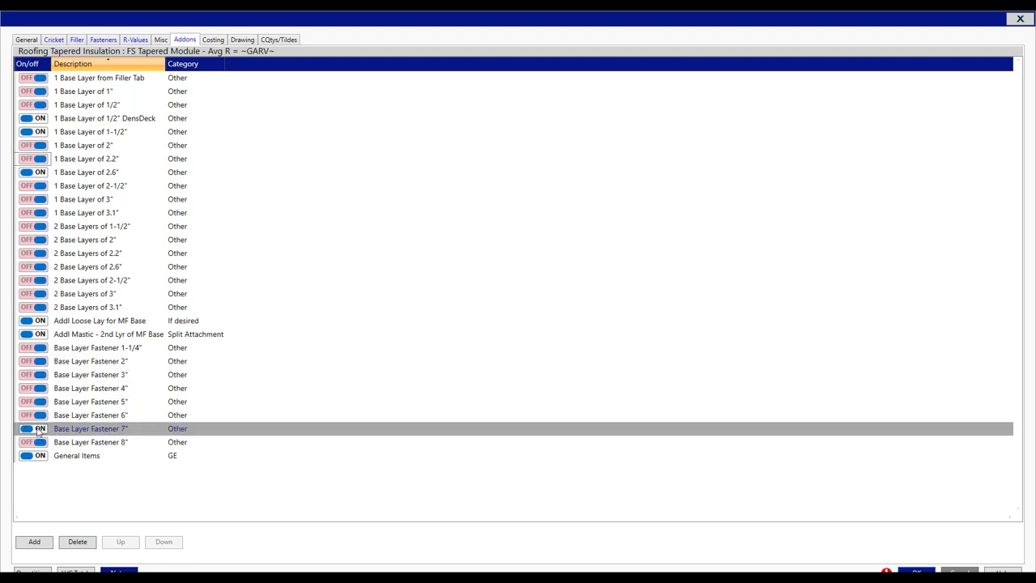
{"action": "left_click", "coordinate": [40, 431]}
{"action": "left_click", "coordinate": [39, 418]}
{"action": "left_click", "coordinate": [39, 418]}
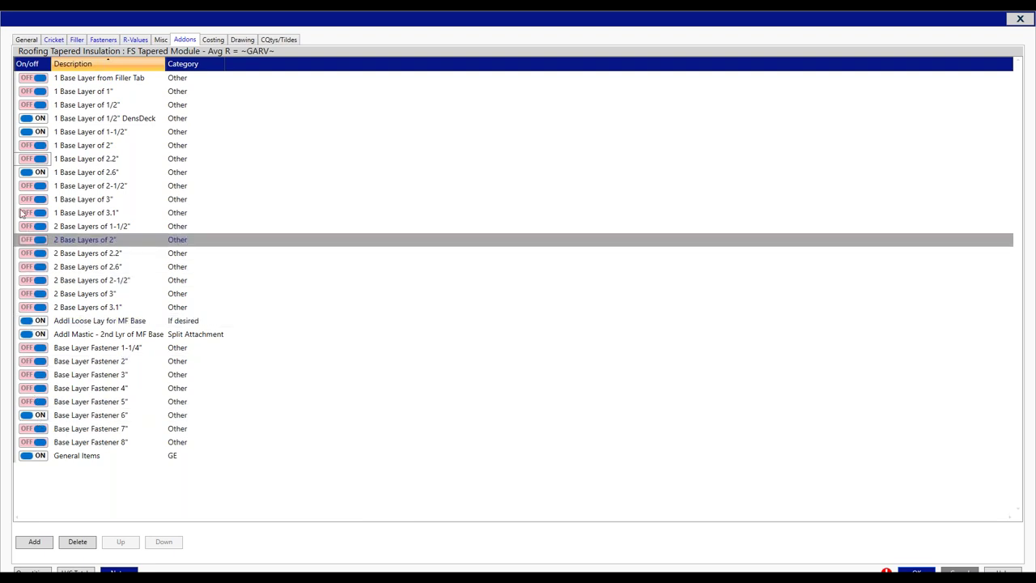
Step: Set Fasten To in the fastener calculations to None
{"action": "left_click", "coordinate": [100, 40]}
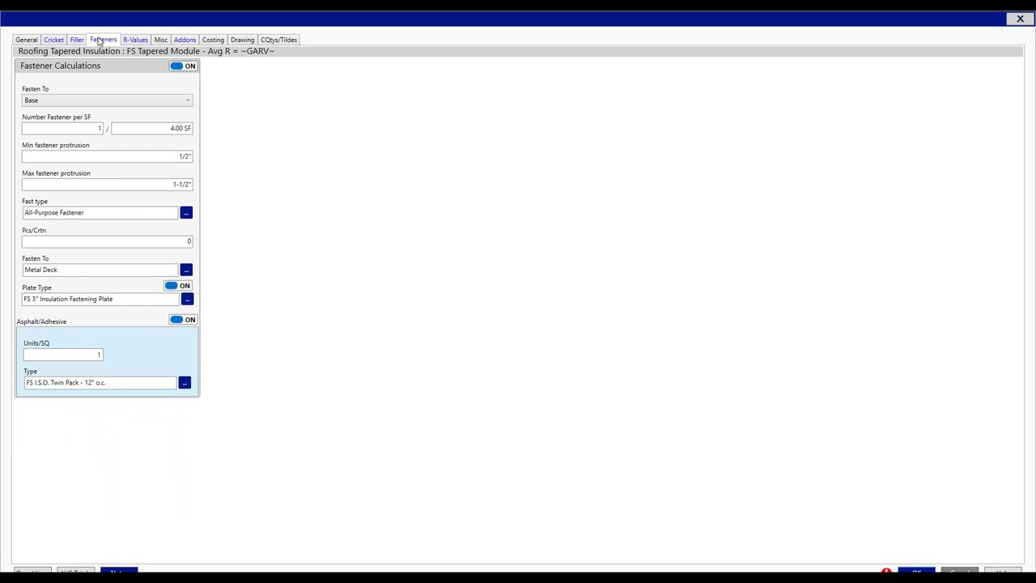
{"action": "left_click", "coordinate": [103, 100]}
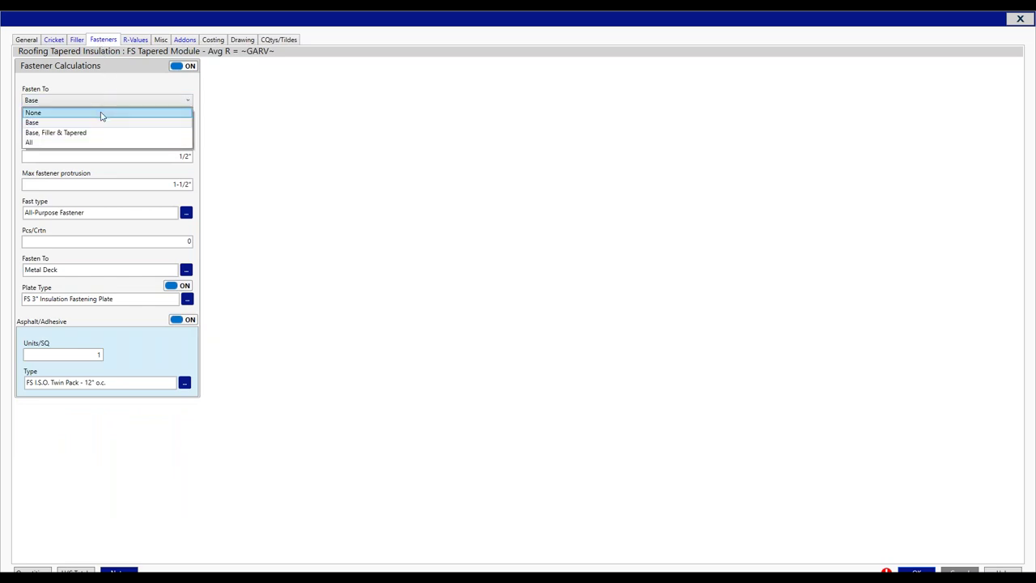
{"action": "left_click", "coordinate": [101, 114]}
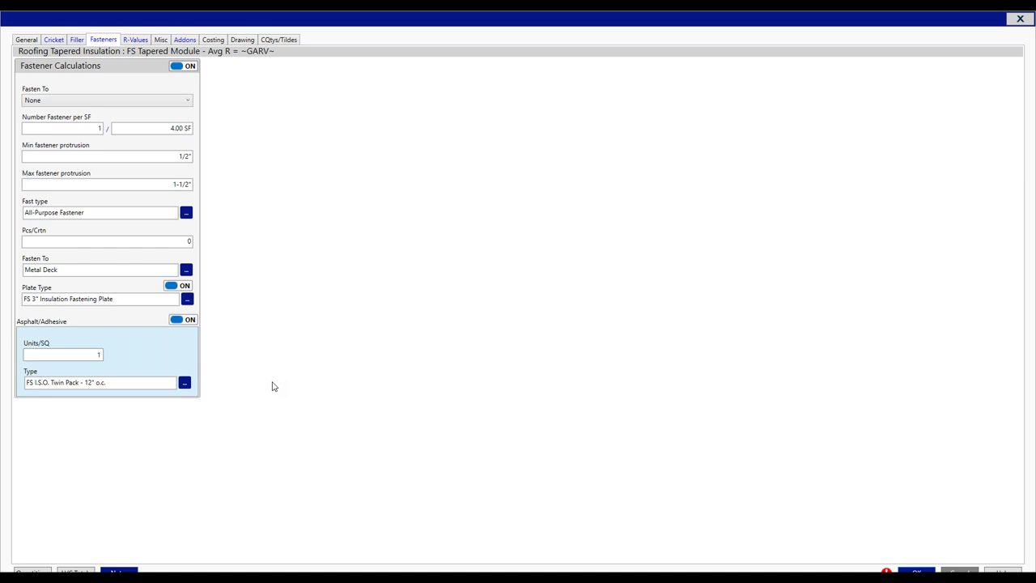
Step: Review the Base board's thickness and width in the filler settings
{"action": "left_click", "coordinate": [77, 40]}
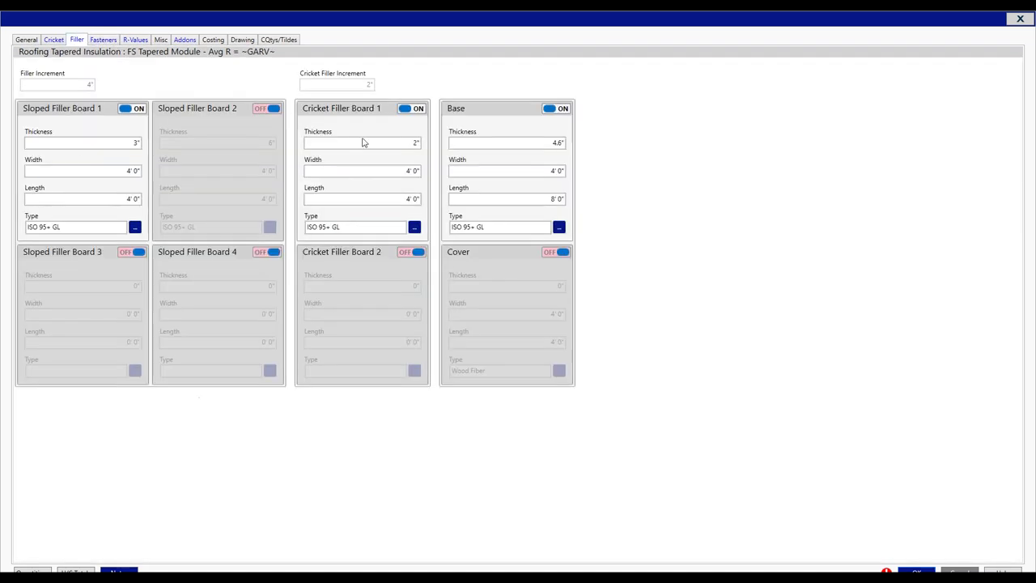
{"action": "left_click", "coordinate": [540, 143]}
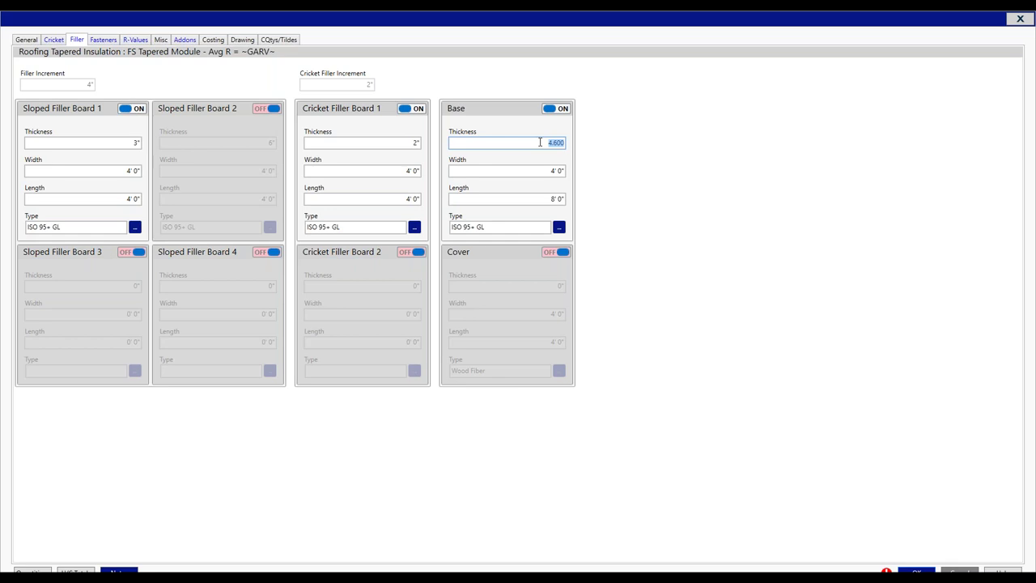
{"action": "left_click", "coordinate": [517, 169]}
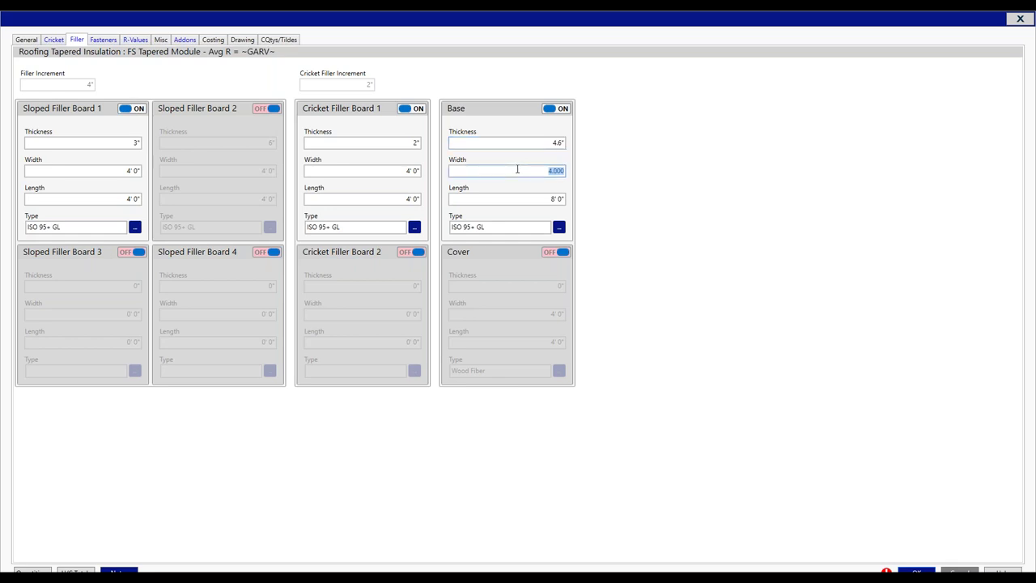